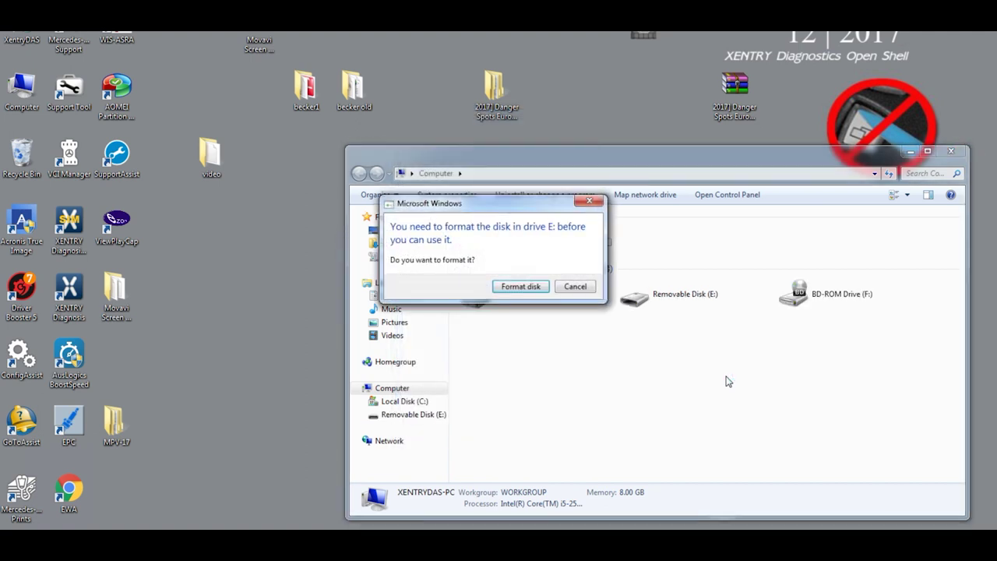
Decline formatting drive E:, close the AutoPlay windows, and continue without scanning the Becker MP (H:) drive
click(576, 287)
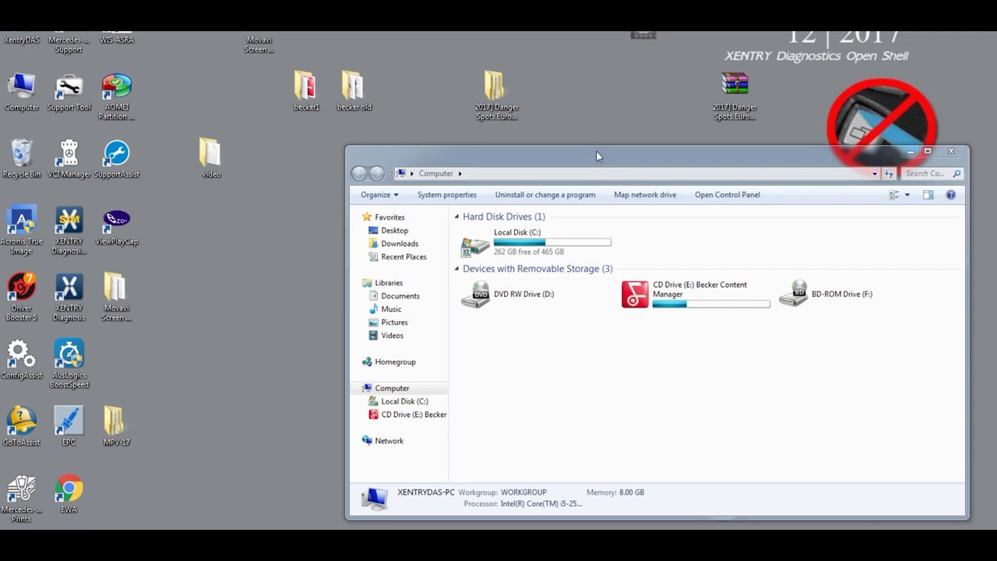
drag(596, 160, 492, 142)
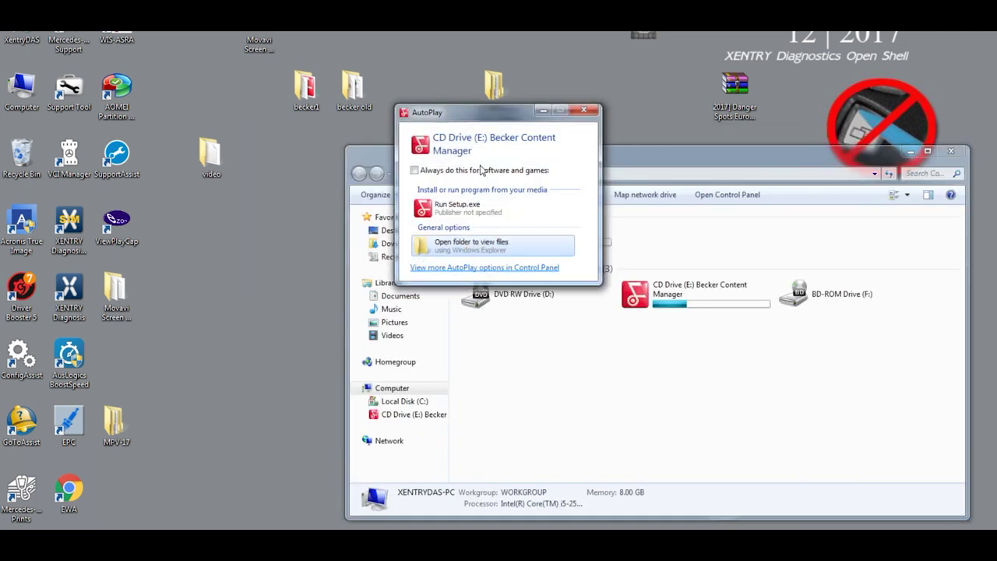
click(586, 109)
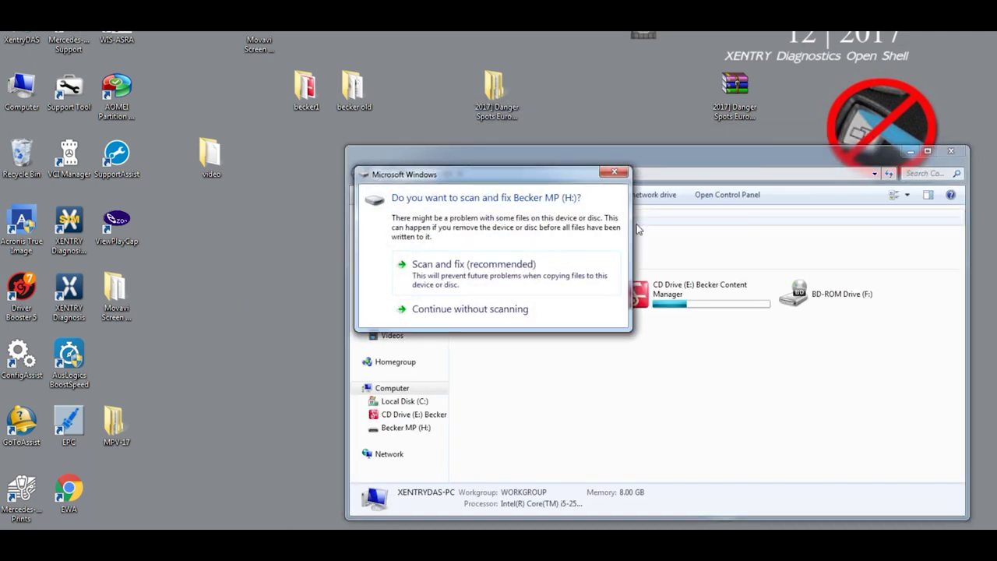
click(530, 309)
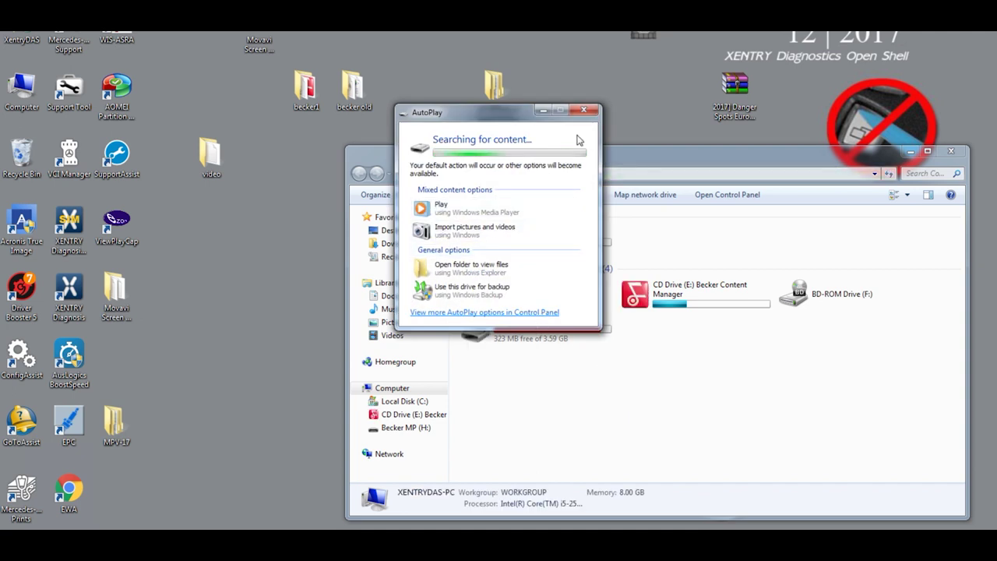
click(584, 110)
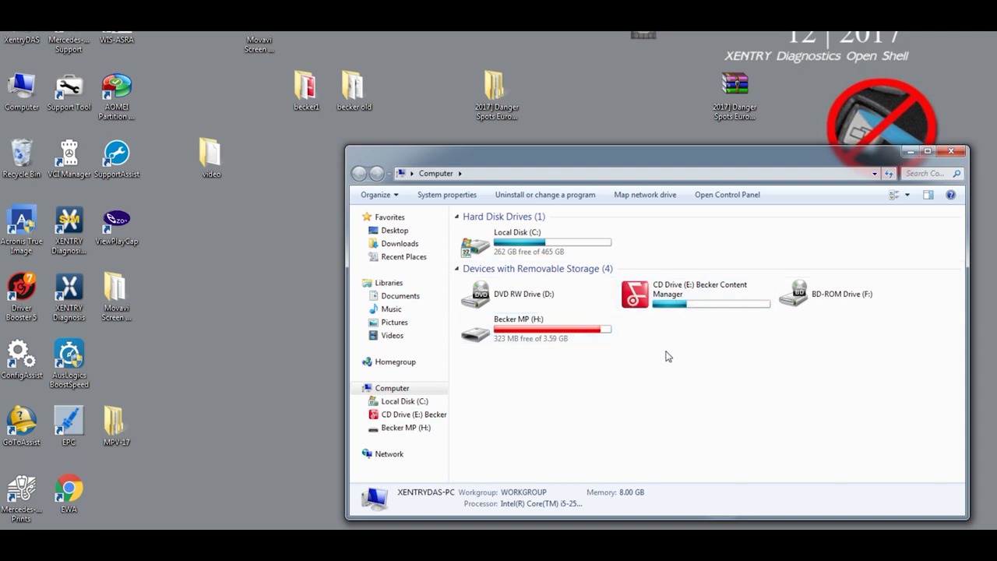
Open the Becker MP (H:) drive and copy all of its files and folders
mouse_move(560, 338)
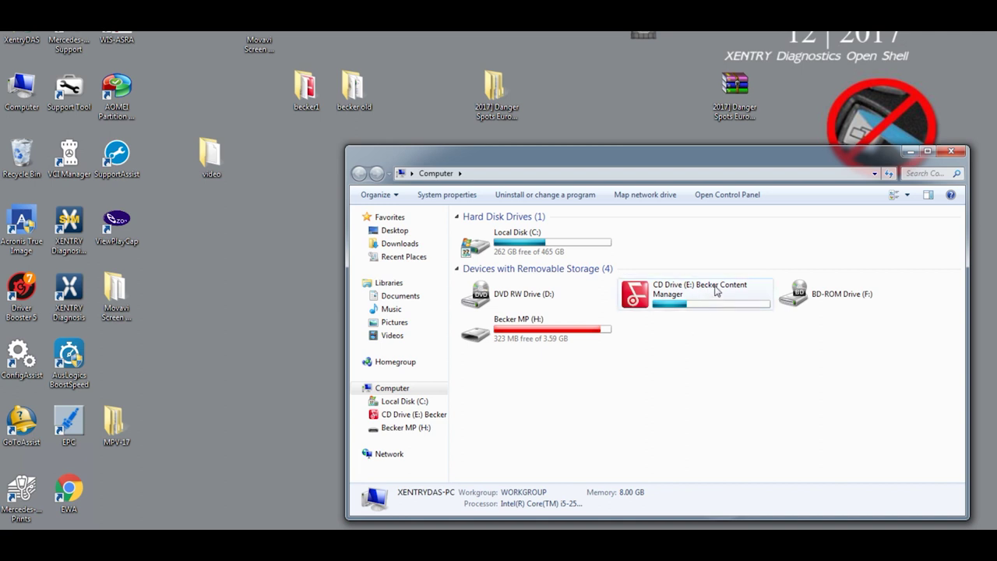
double_click(559, 329)
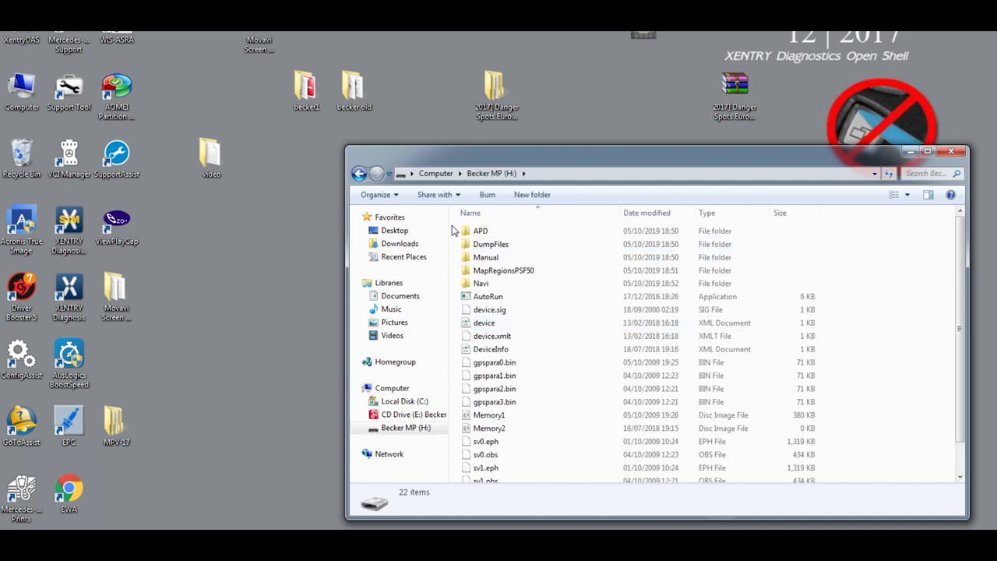
drag(455, 238, 540, 525)
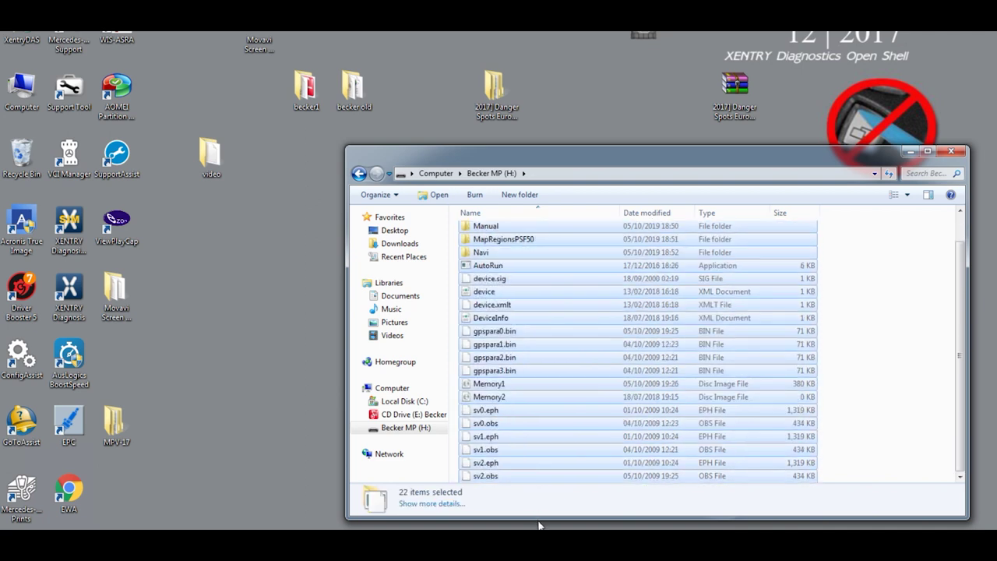
right_click(512, 399)
click(544, 321)
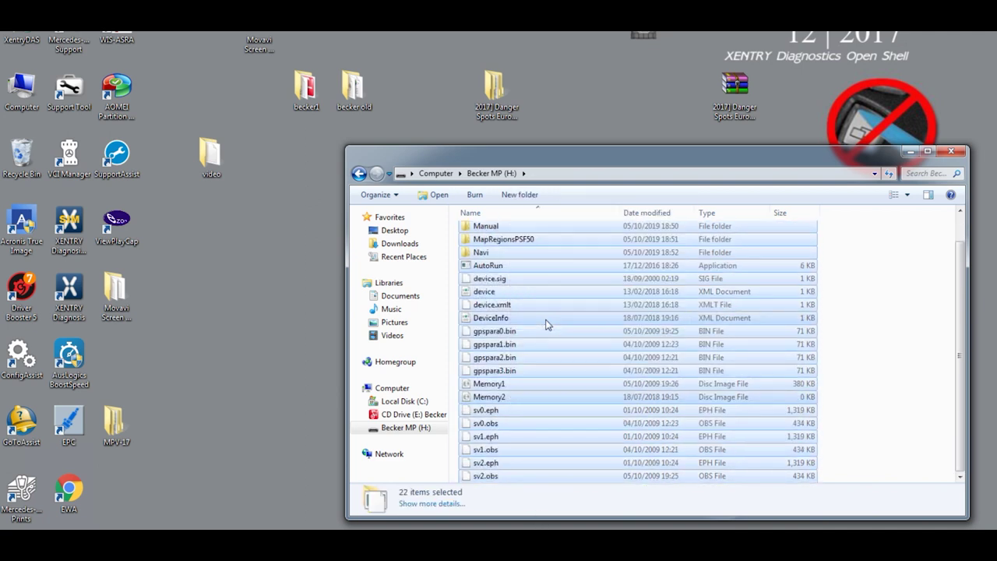
View the contents of the becker old folder on the desktop, then close it and the Becker MP (H:) window without pasting
double_click(353, 88)
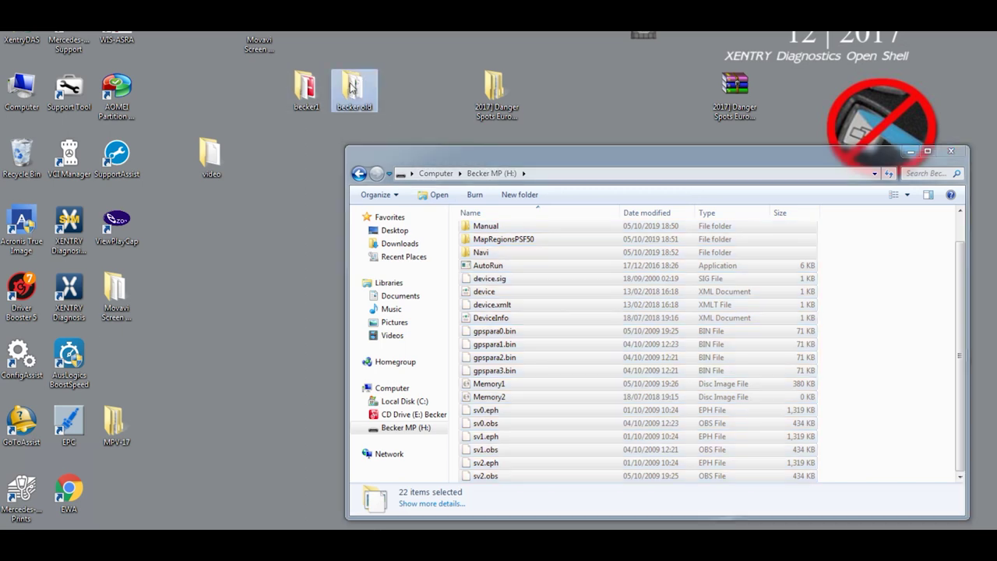
right_click(569, 200)
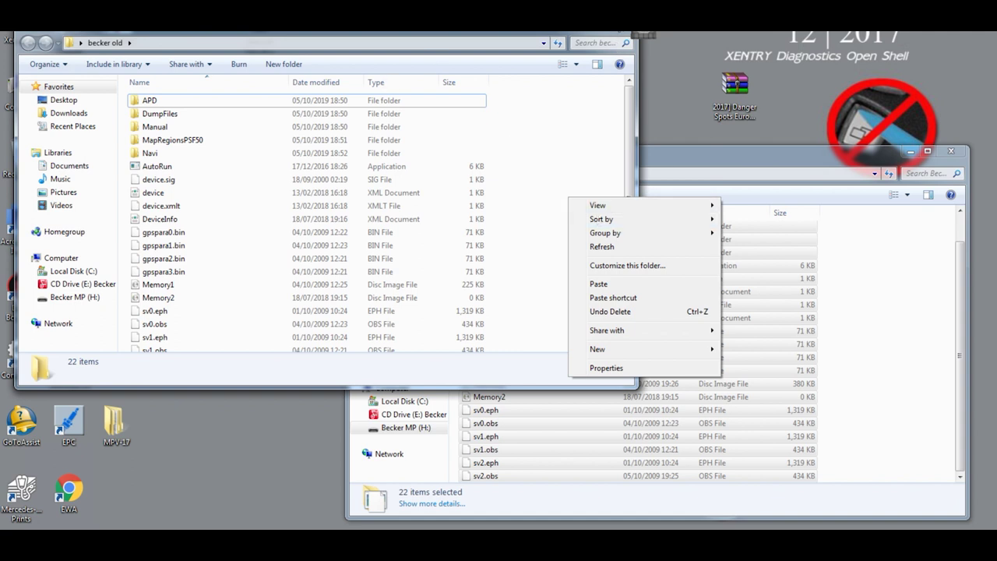
key(Escape)
key(alt+F4)
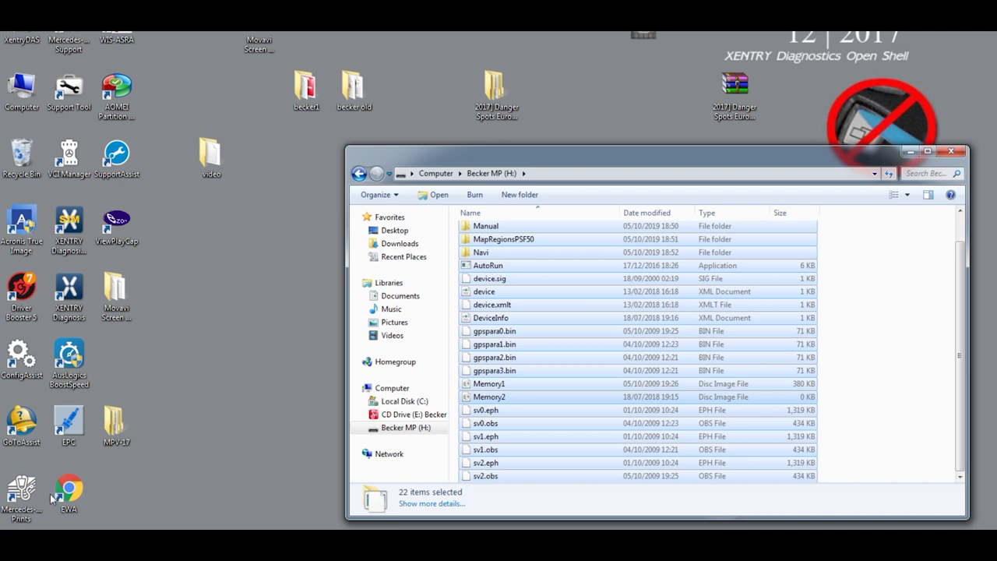
key(alt+F4)
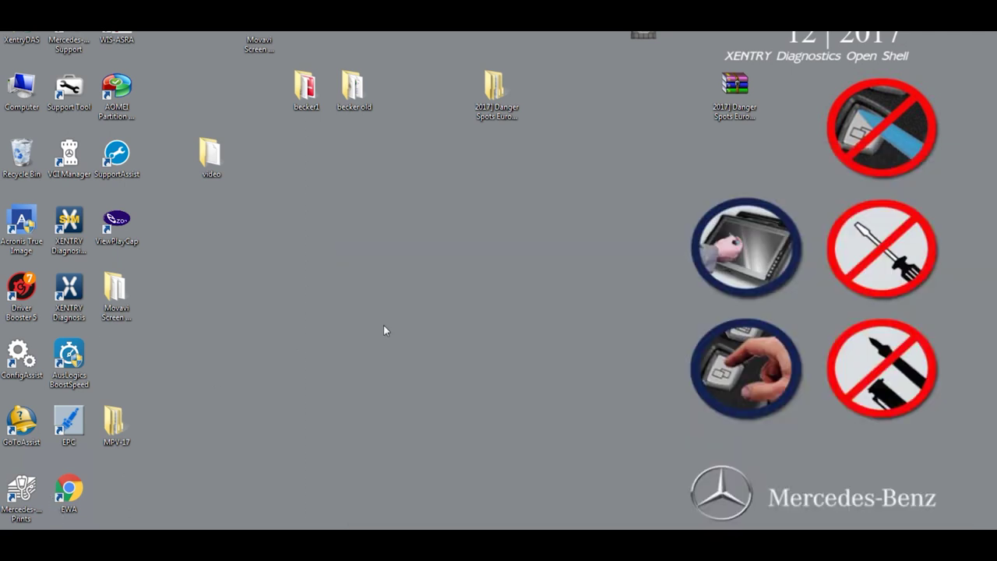
Place the Danger Spots Europe September 2017 archive nearer its extracted folder, and check the contents of that folder's MPV-17 subfolder
drag(733, 93, 631, 93)
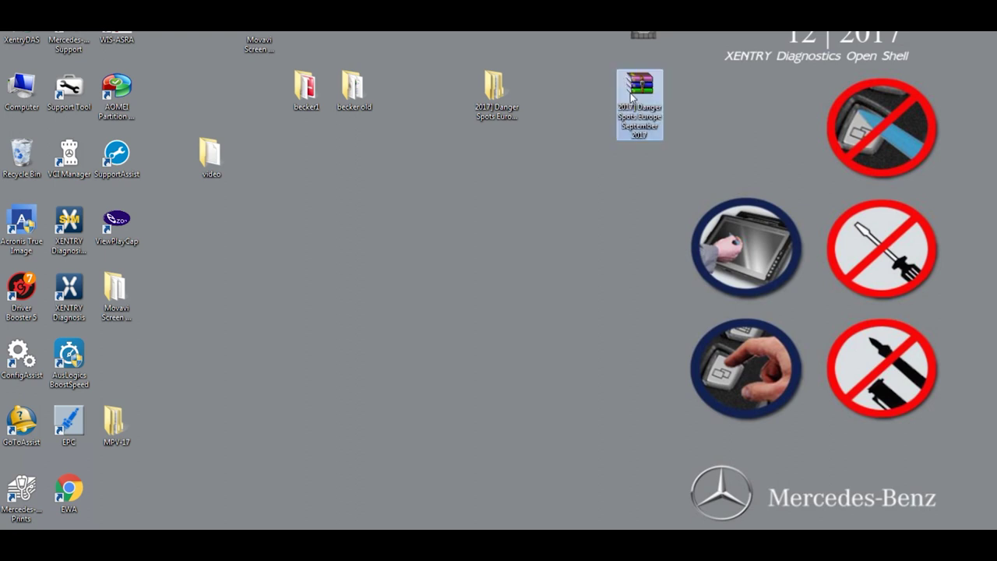
double_click(491, 97)
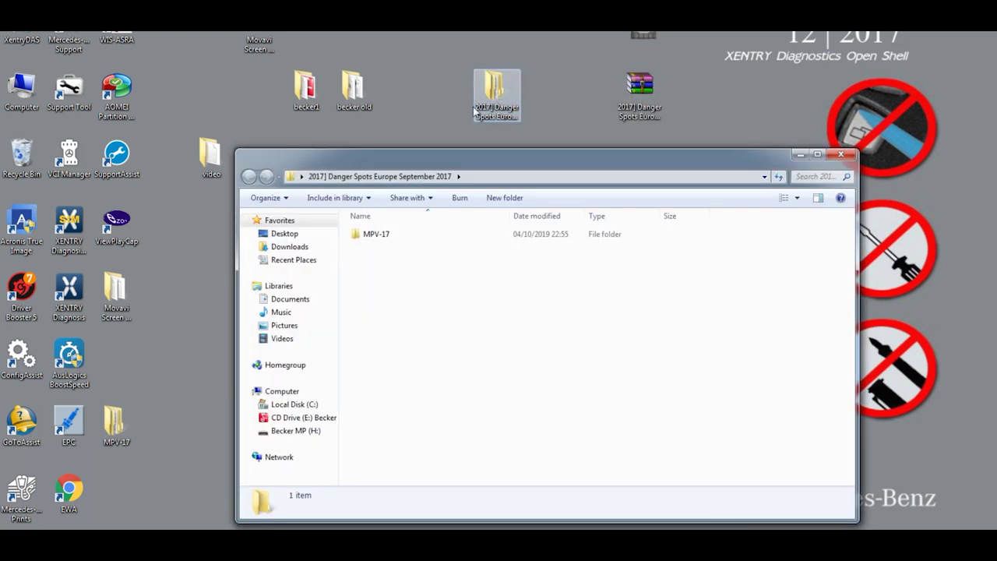
double_click(388, 234)
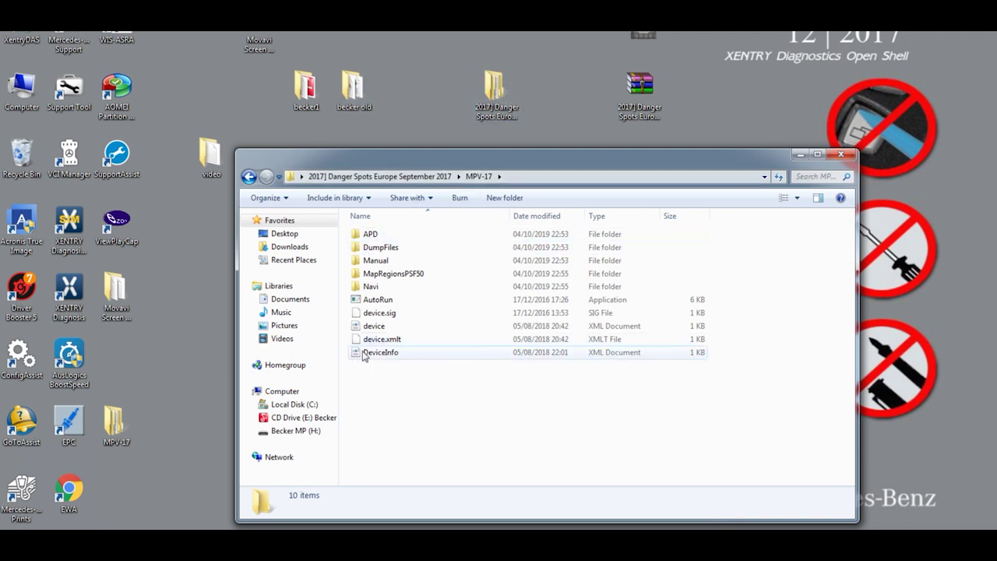
click(841, 157)
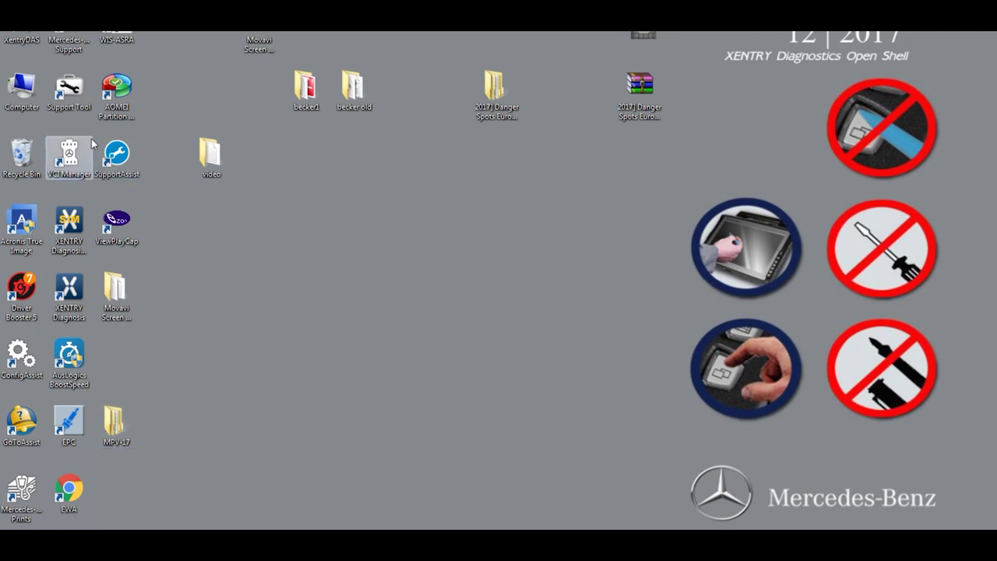
Reopen the Becker MP (H:) drive and delete AutoRun, device.sig, device, device.xmlt and DeviceInfo from it
double_click(23, 89)
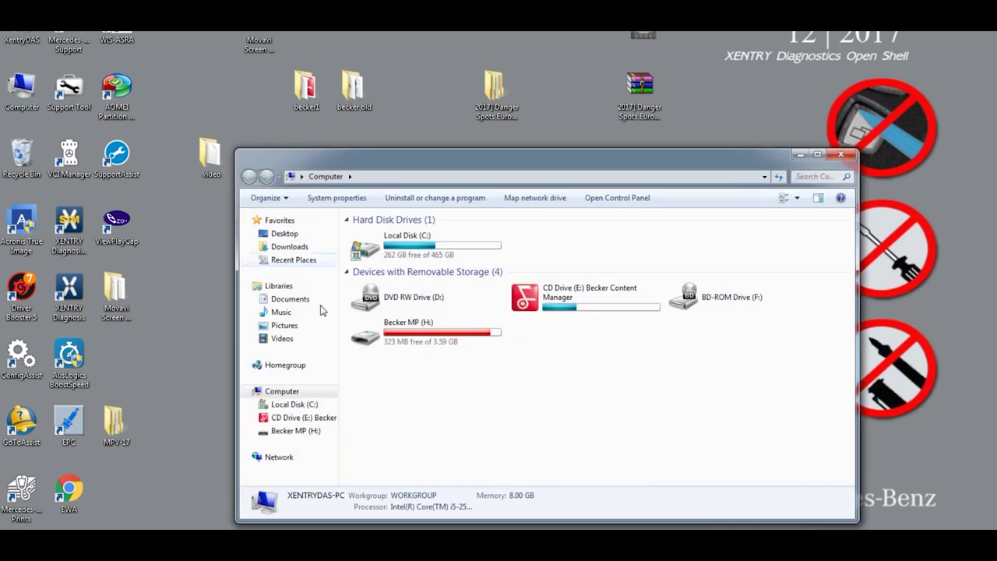
double_click(452, 337)
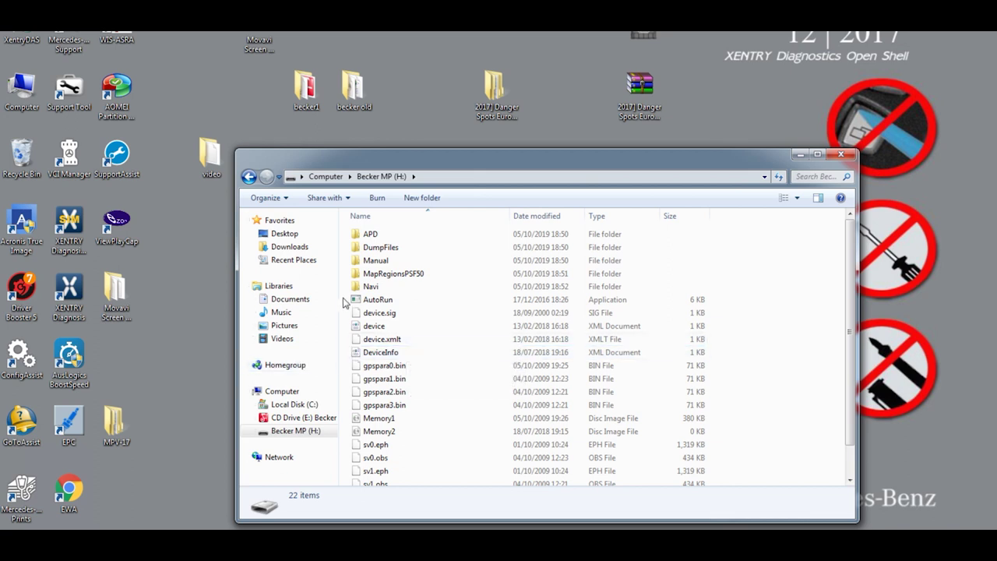
drag(343, 297, 396, 356)
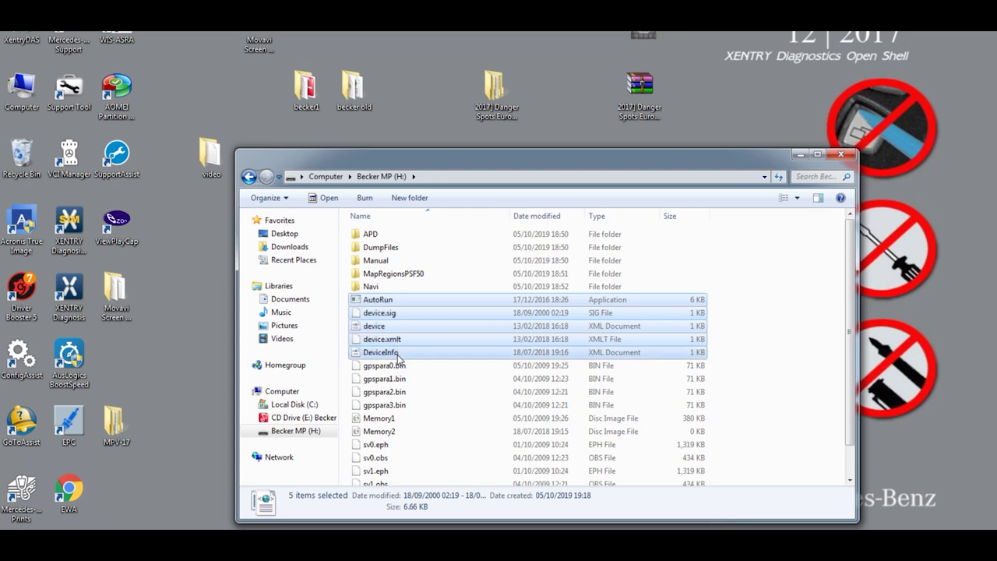
right_click(386, 330)
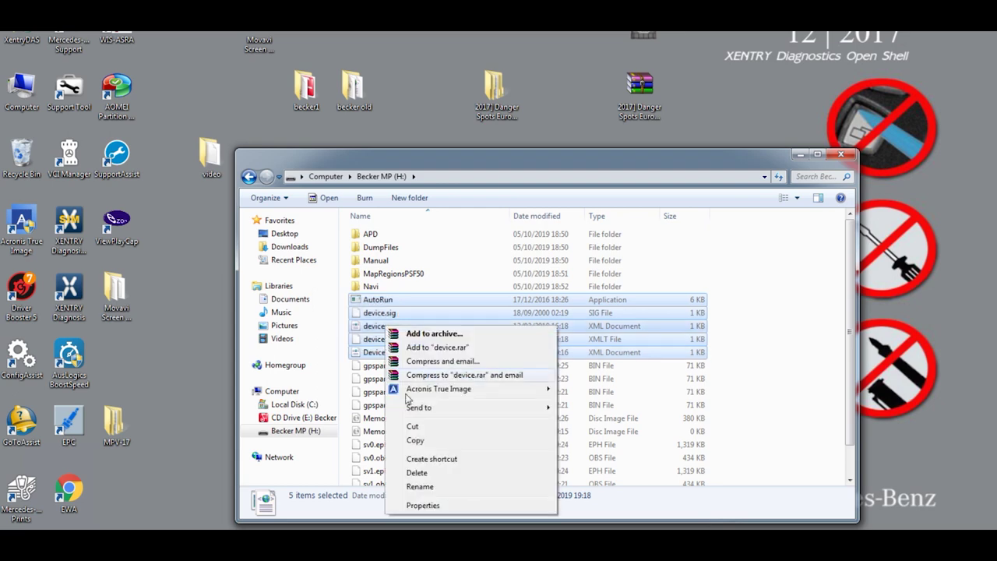
click(418, 473)
click(547, 285)
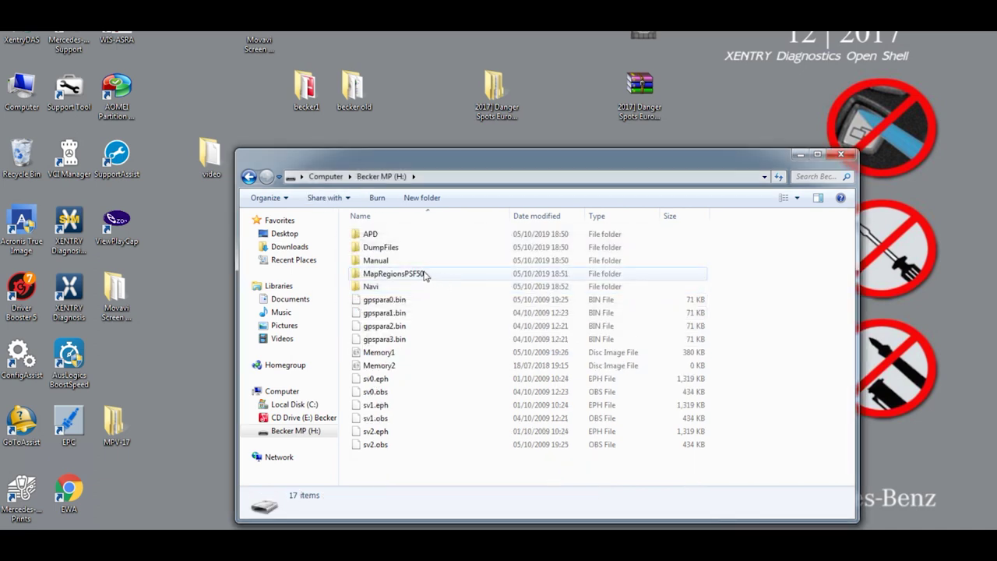
Permanently delete the MapRegionsPSF50 folder from the Becker MP (H:) drive
click(425, 274)
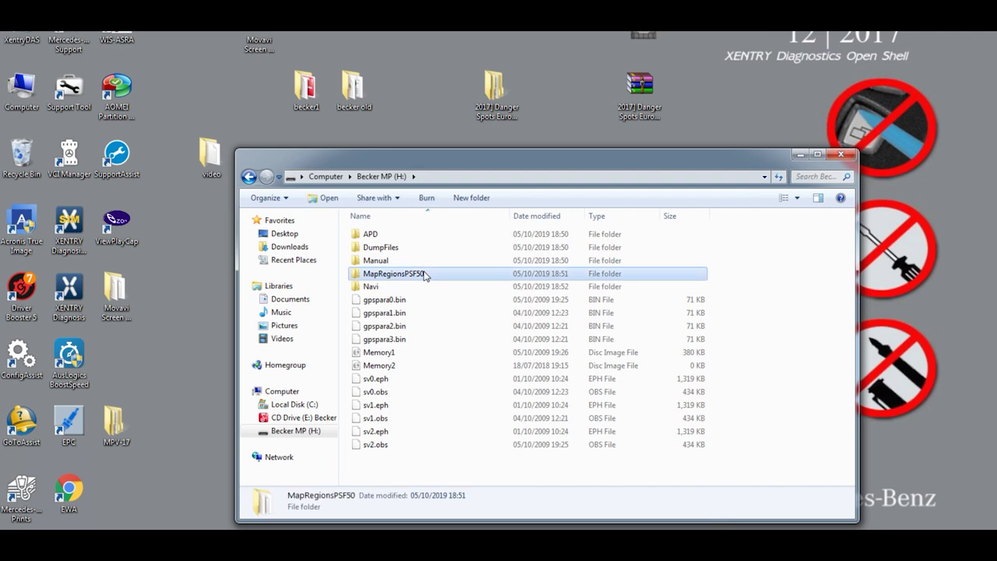
right_click(425, 276)
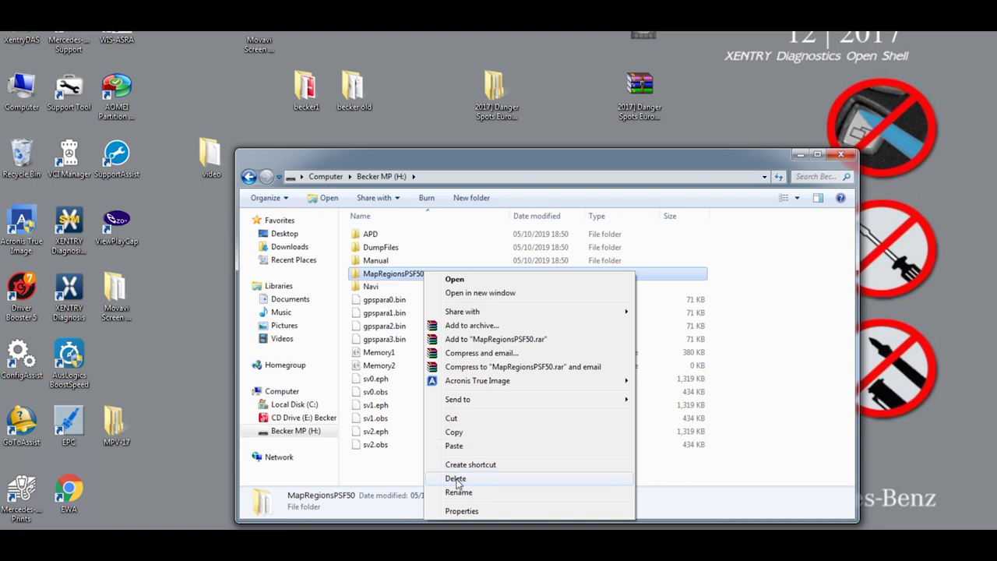
click(458, 480)
click(545, 327)
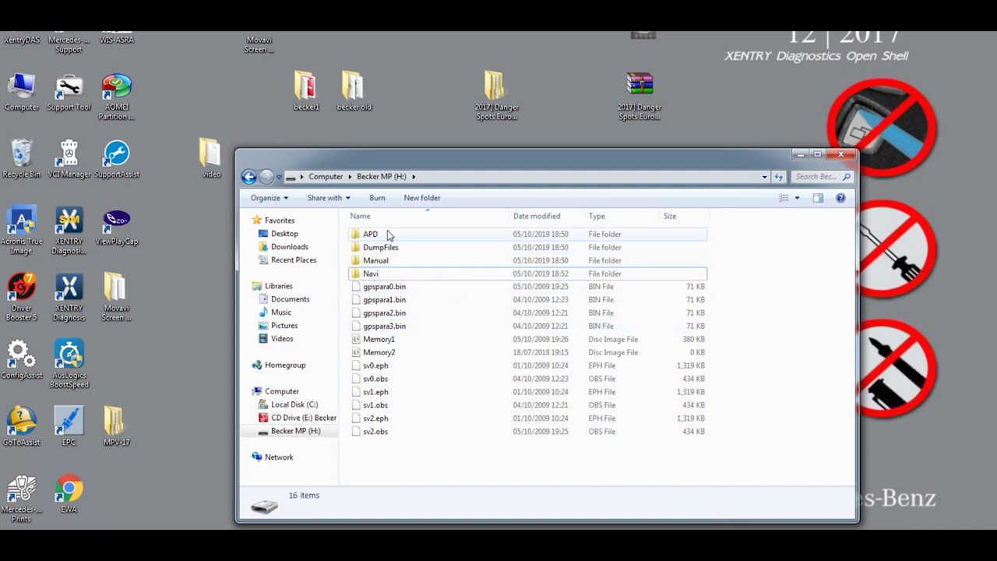
Permanently delete the APD folder from the Becker MP (H:) drive
mouse_move(375, 238)
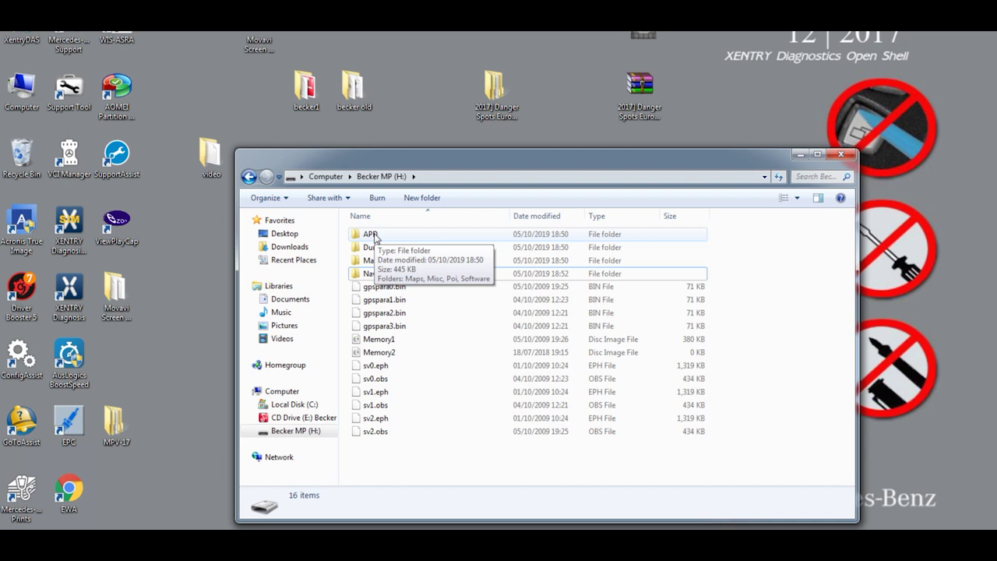
click(375, 236)
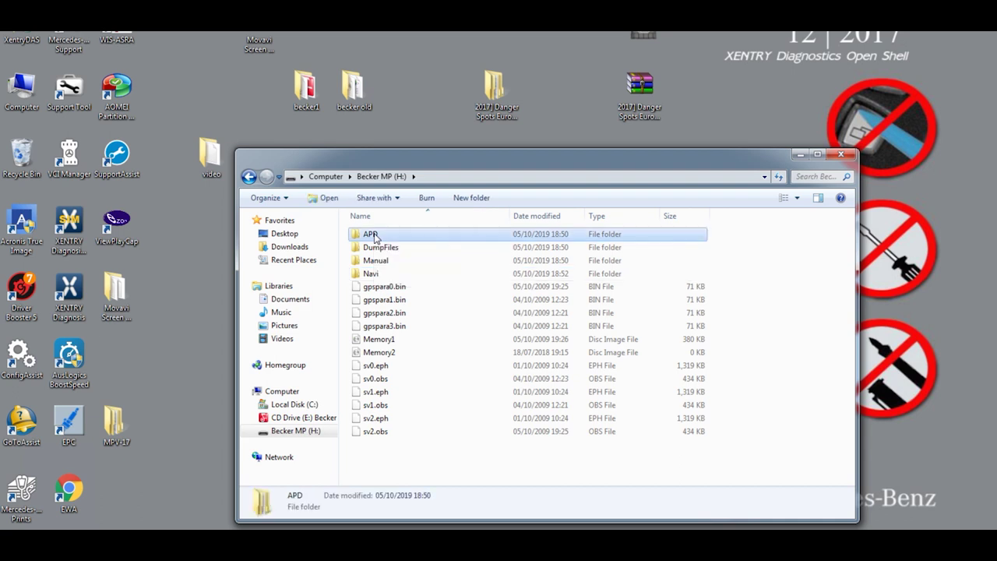
right_click(374, 237)
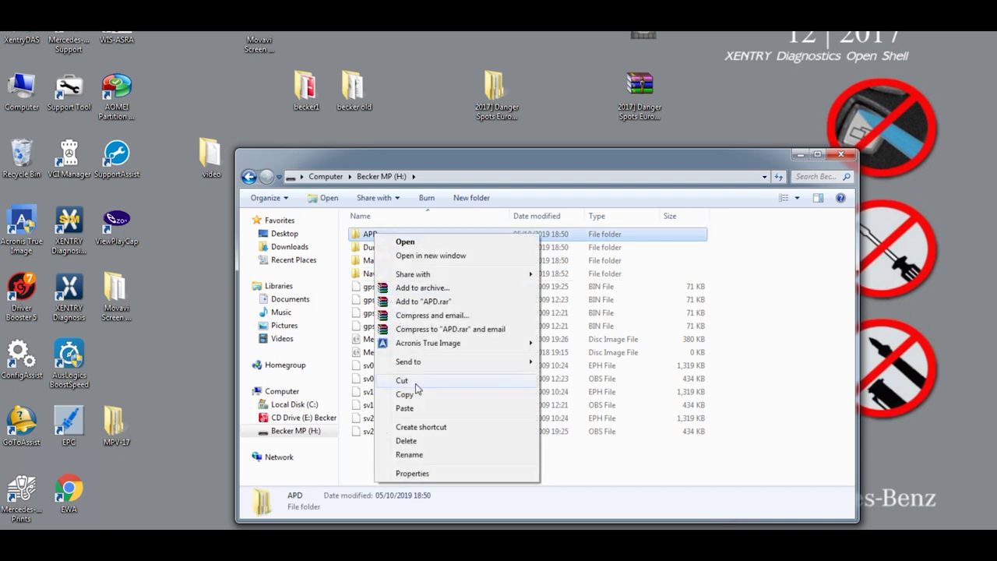
click(406, 441)
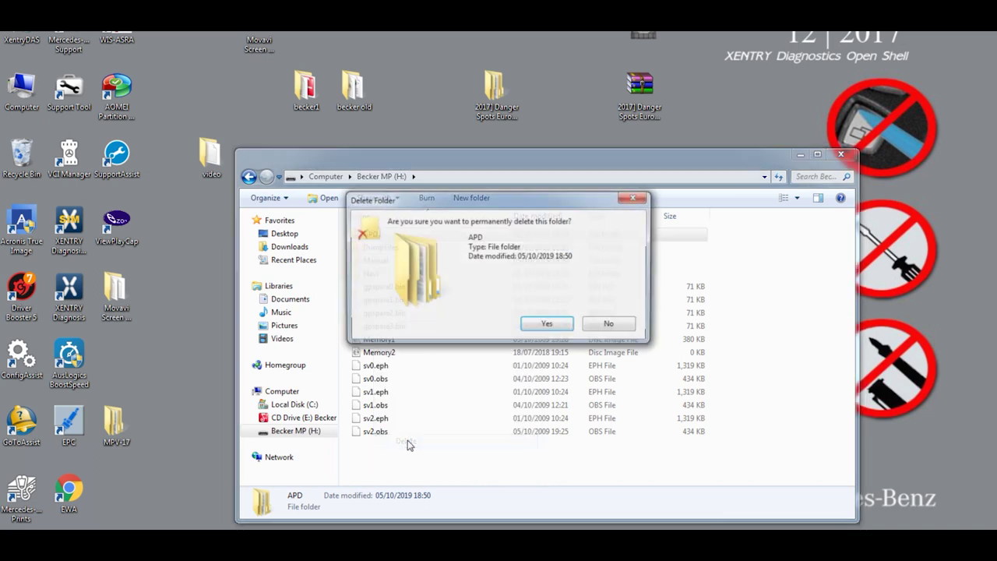
click(535, 327)
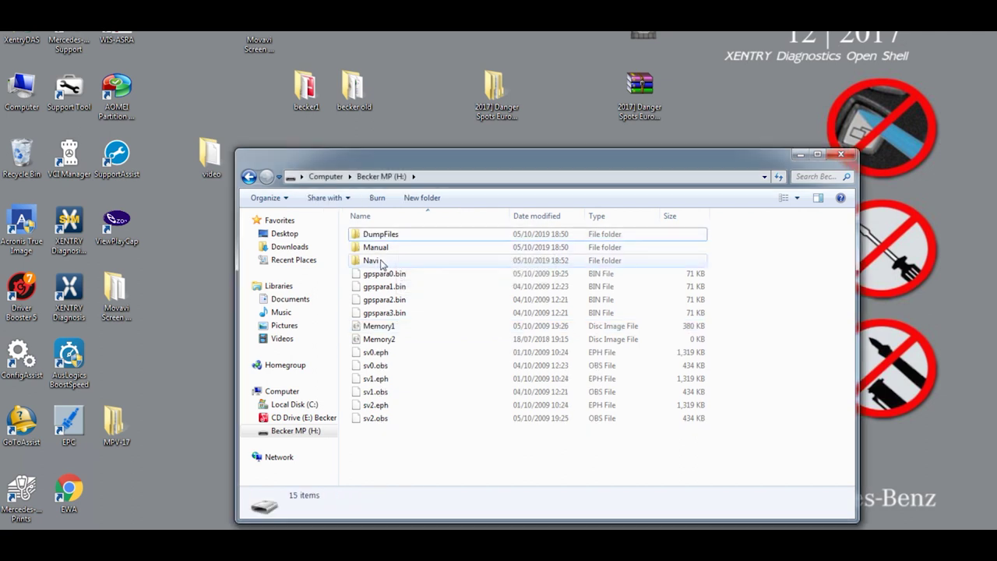
Permanently delete the Navi folder from the Becker MP (H:) drive and move the drive window aside
right_click(381, 262)
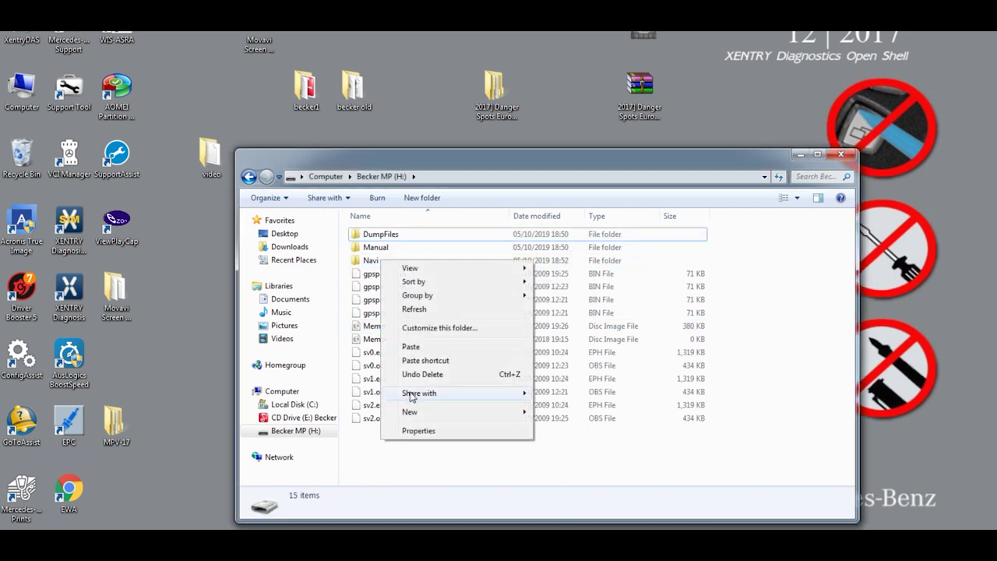
click(370, 263)
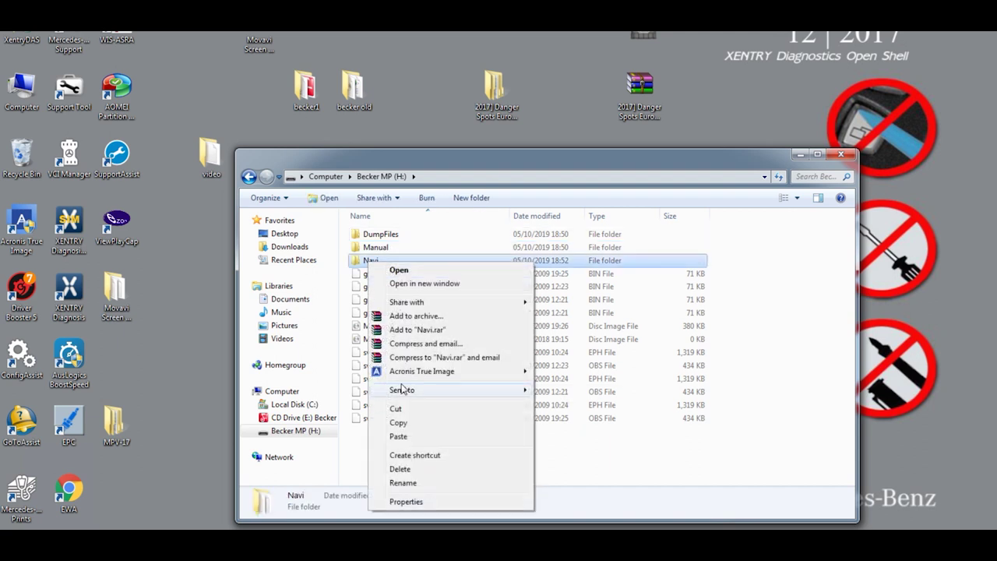
click(399, 469)
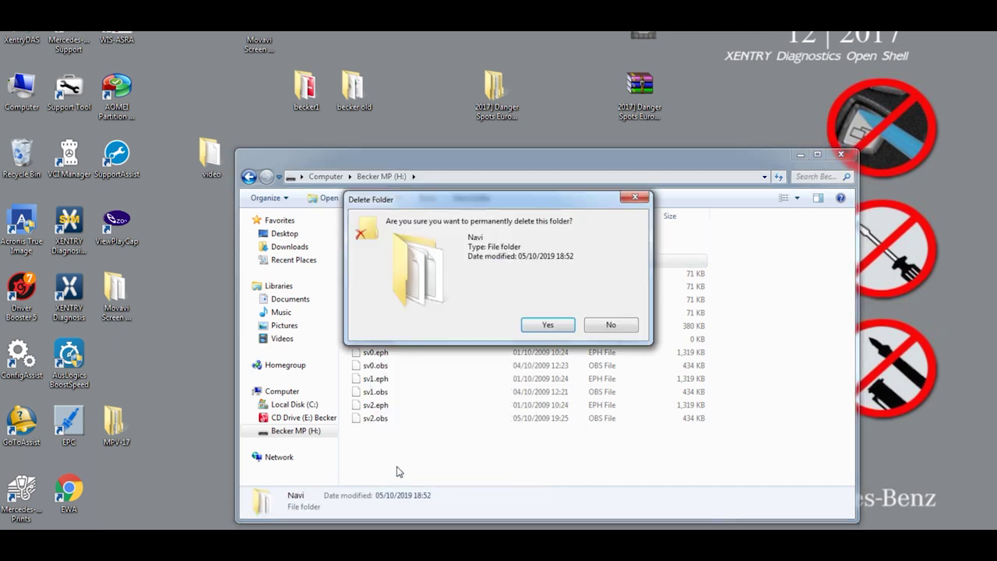
click(537, 327)
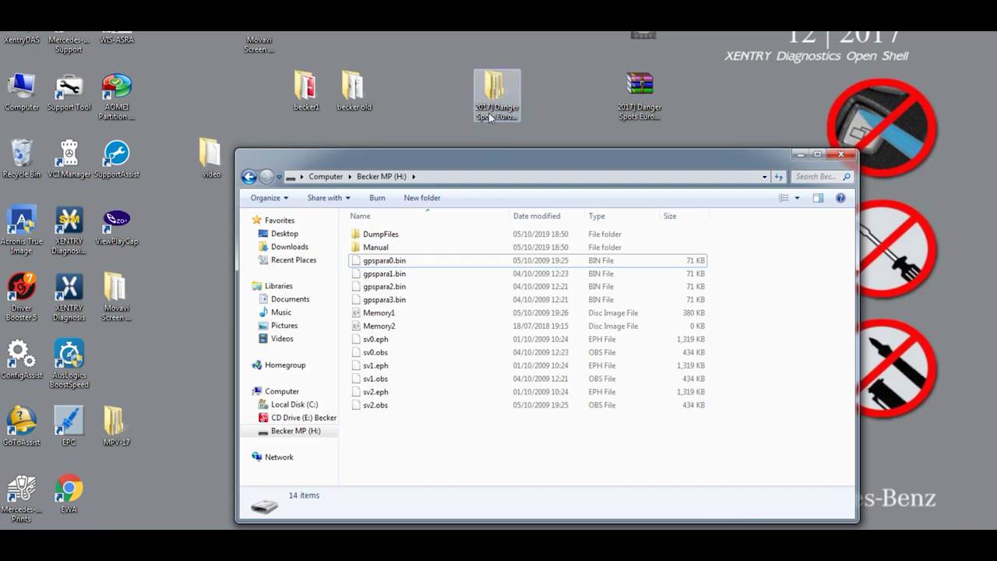
drag(456, 162, 238, 78)
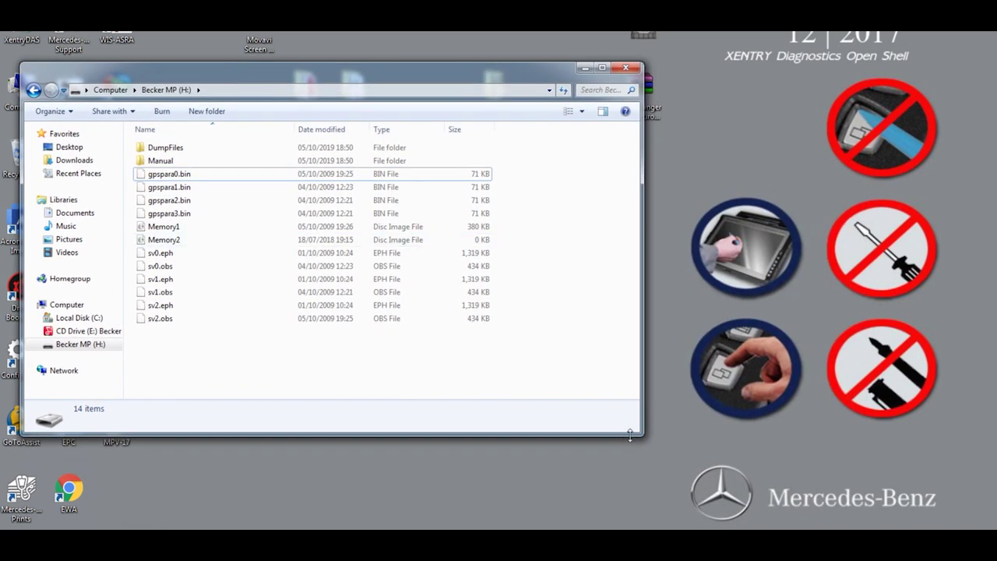
Arrange the Becker MP (H:) window beside the MPV-17 folder opened from 2017] Danger Spots Europe September 2017
drag(639, 431, 509, 405)
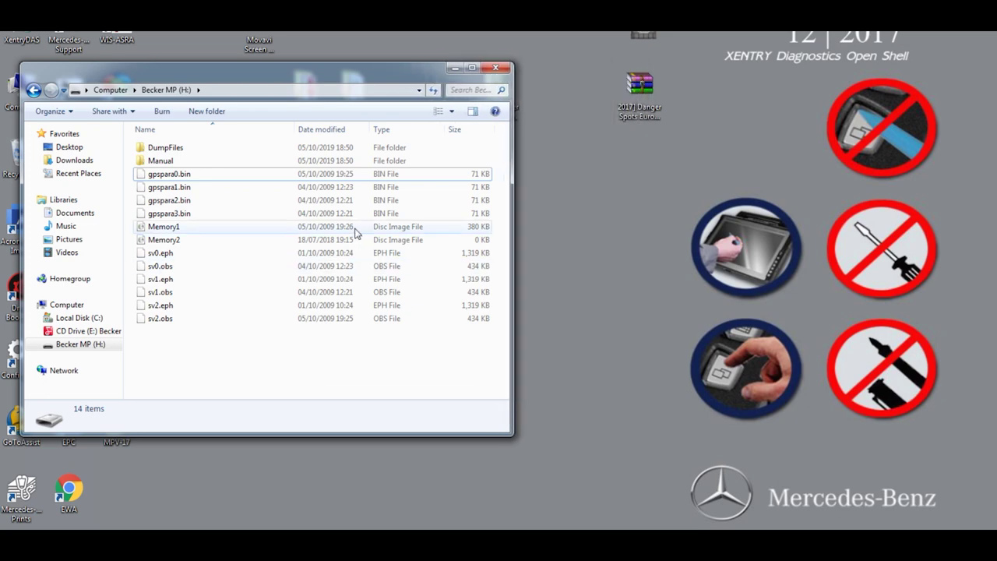
drag(325, 82, 318, 160)
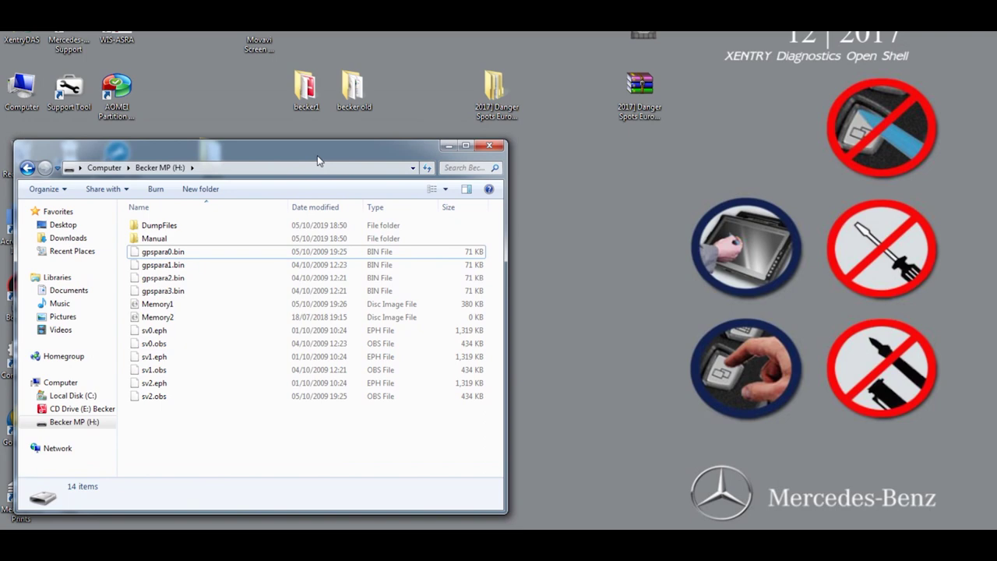
double_click(494, 92)
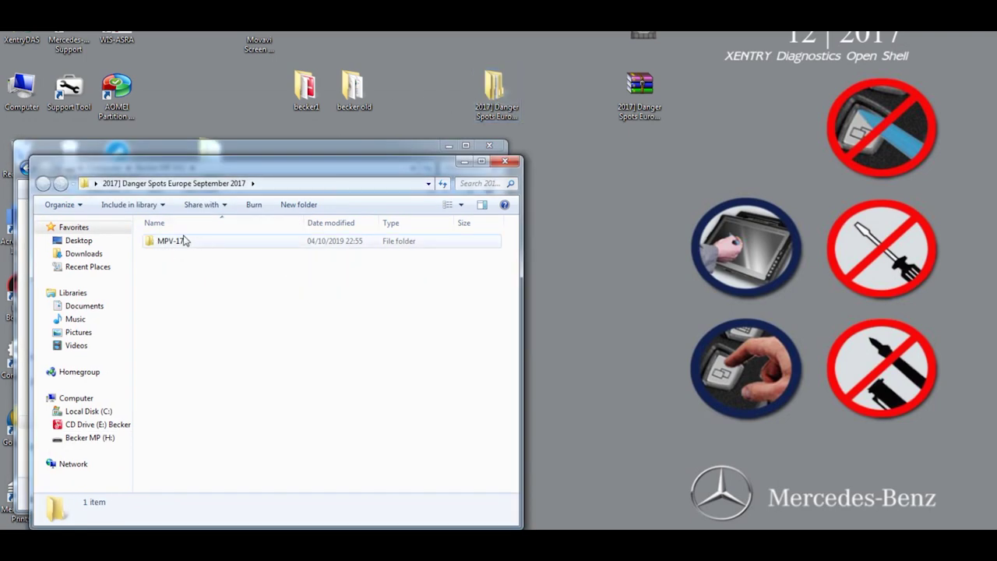
double_click(170, 241)
drag(236, 165, 756, 104)
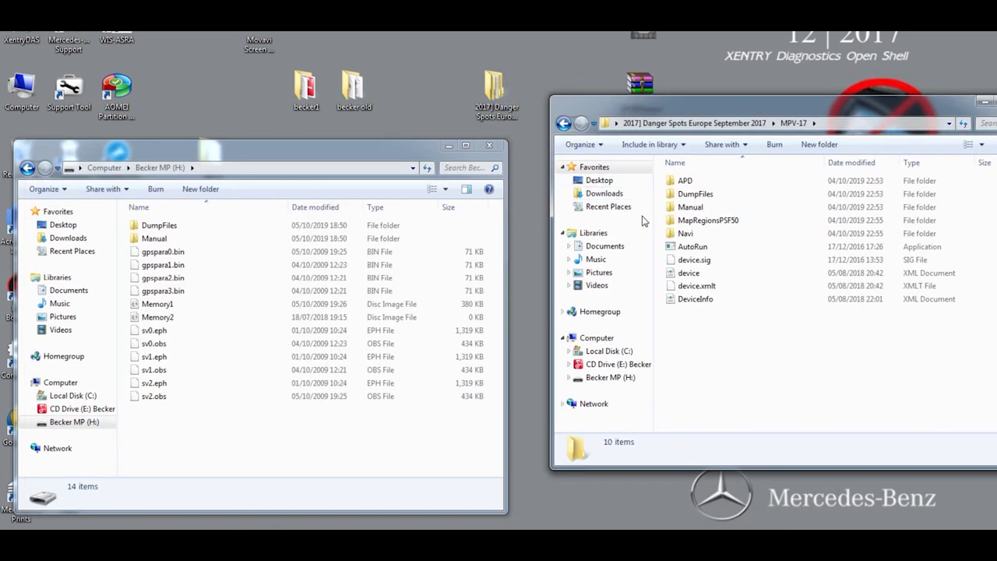
Copy AutoRun, device.sig, device, device.xmlt and DeviceInfo from the MPV-17 folder to the Becker MP (H:) drive
drag(664, 251, 691, 304)
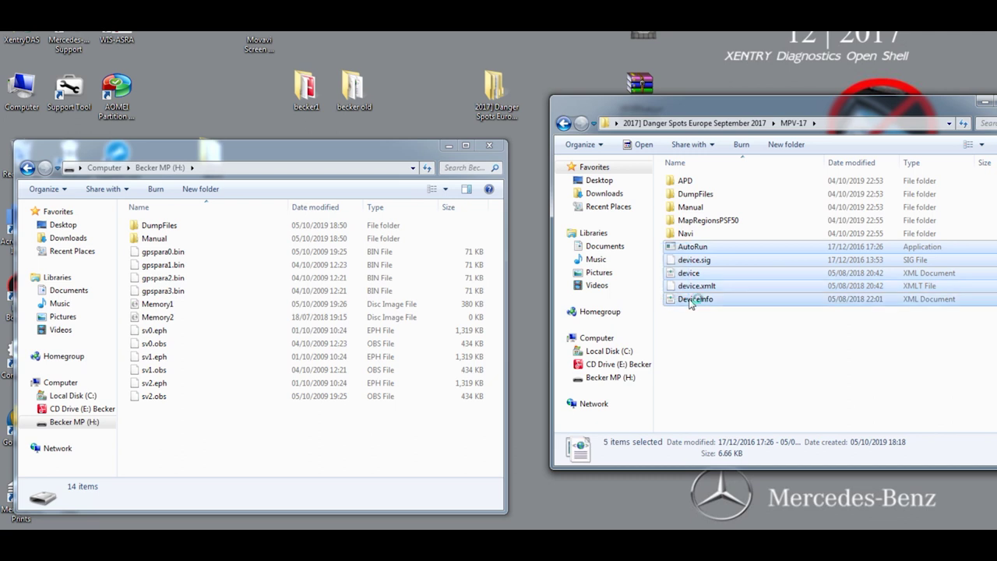
right_click(691, 304)
click(722, 429)
right_click(251, 429)
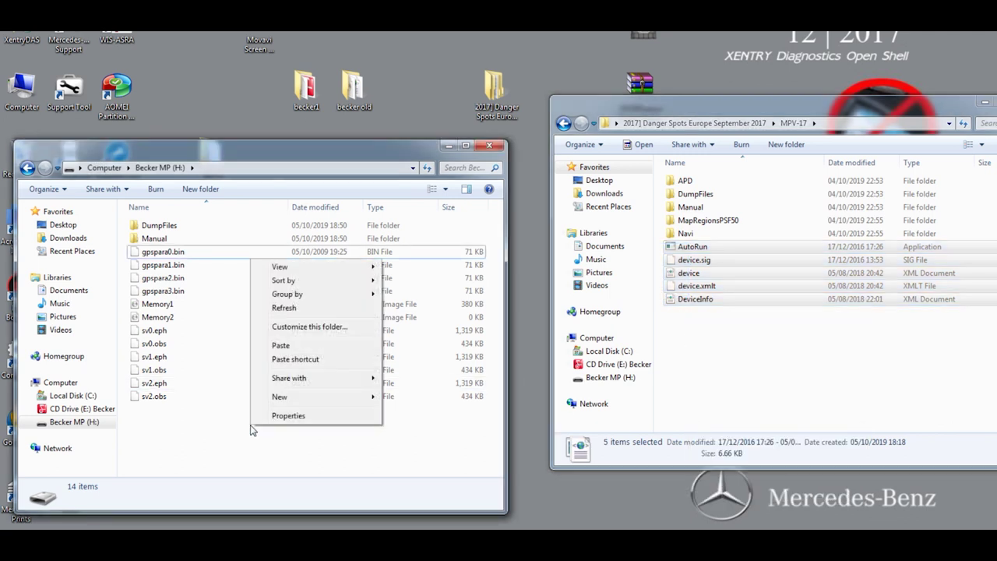
click(280, 345)
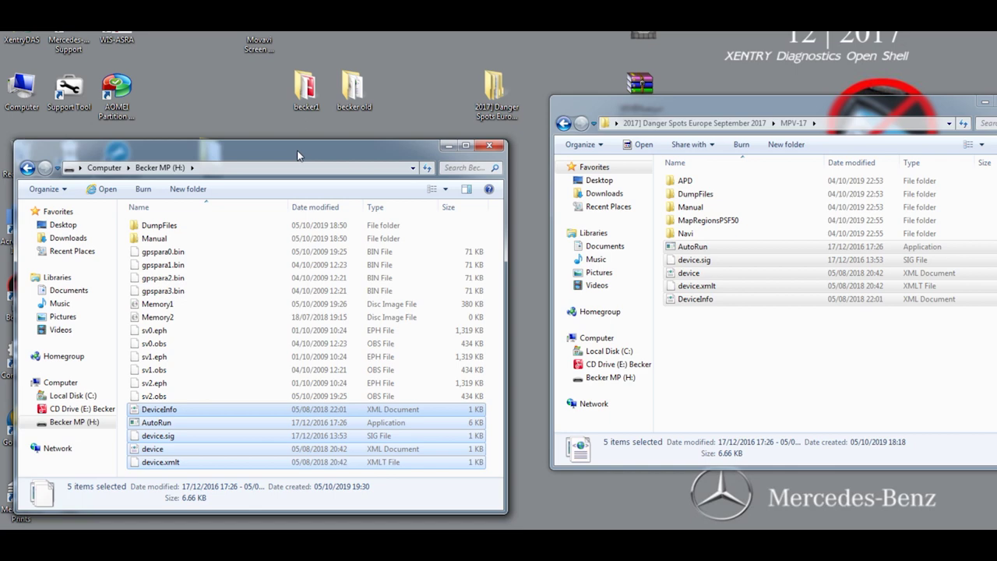
Reverse the name sort order on the Becker MP (H:) drive and set its device.xmlt file to read-only
click(265, 207)
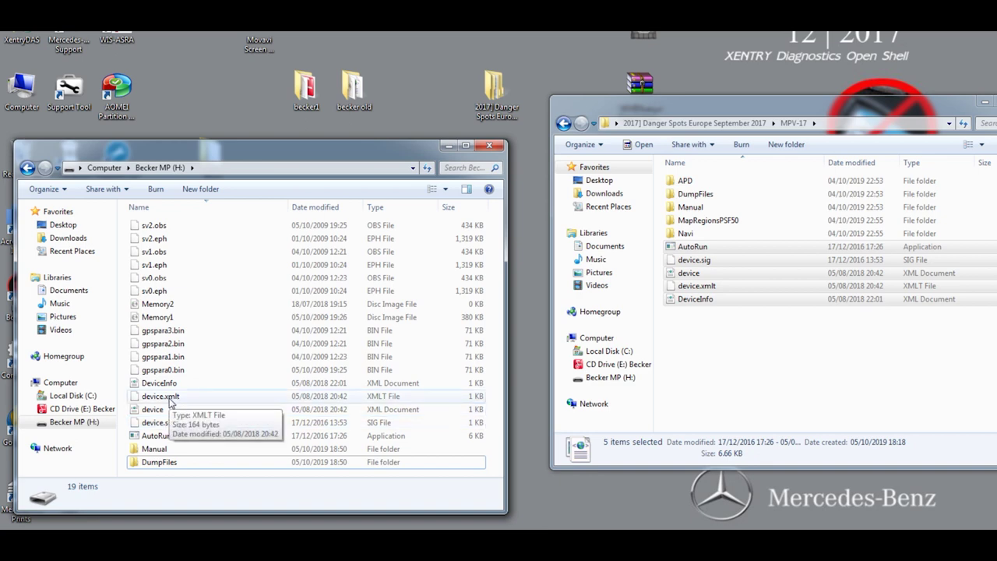
right_click(171, 400)
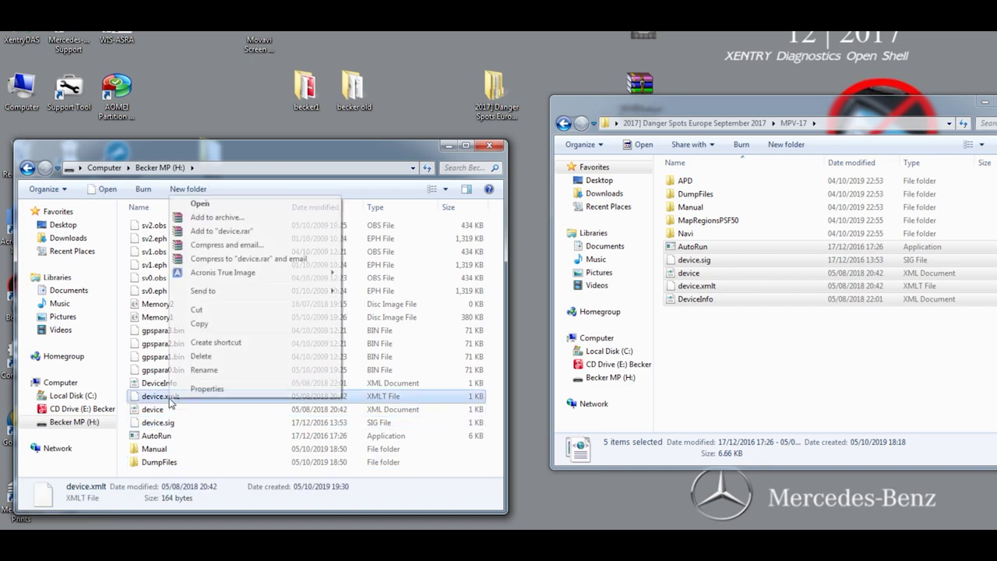
click(194, 389)
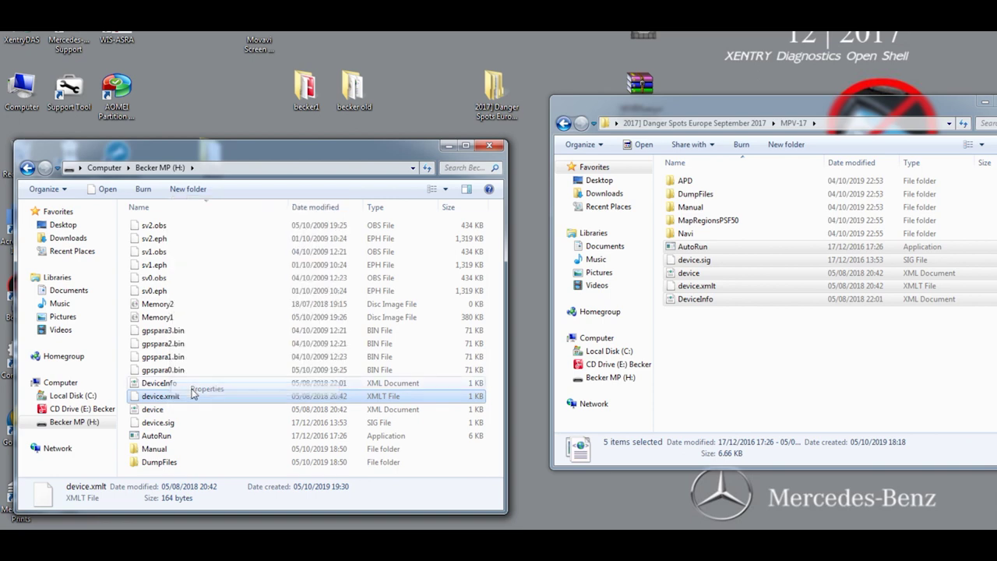
click(238, 450)
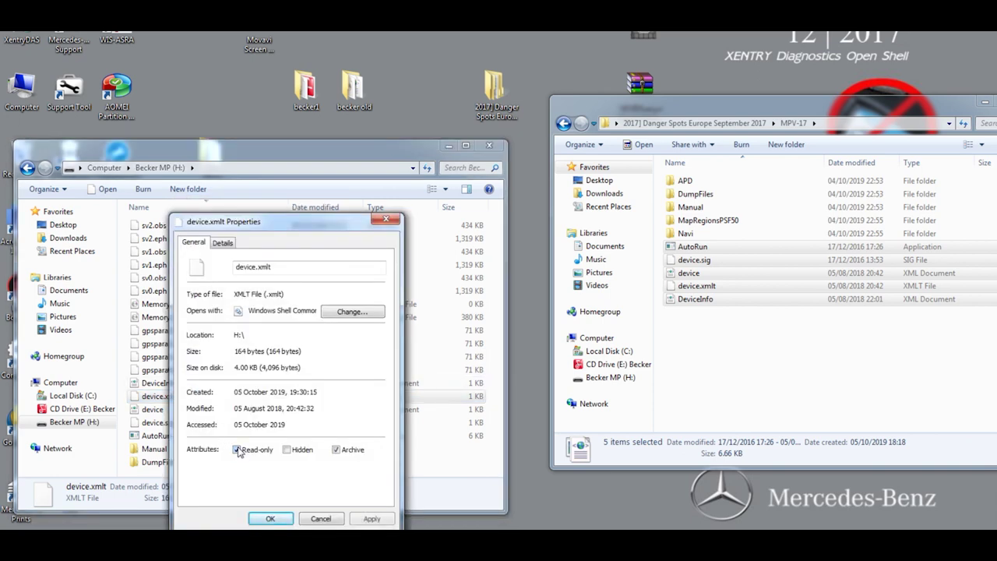
click(359, 520)
click(273, 518)
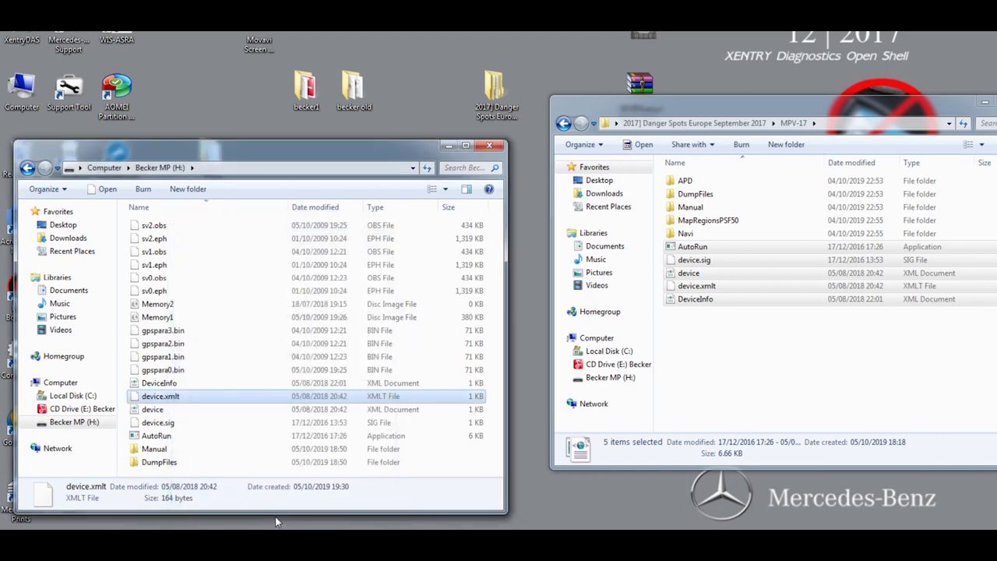
Set the device XML document on the Becker MP (H:) drive to read-only
click(154, 410)
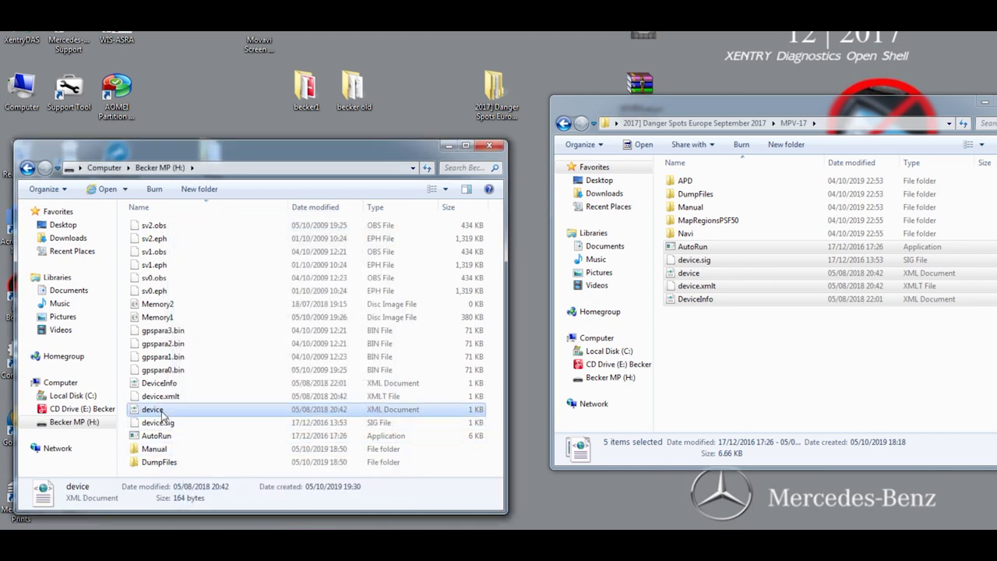
right_click(162, 413)
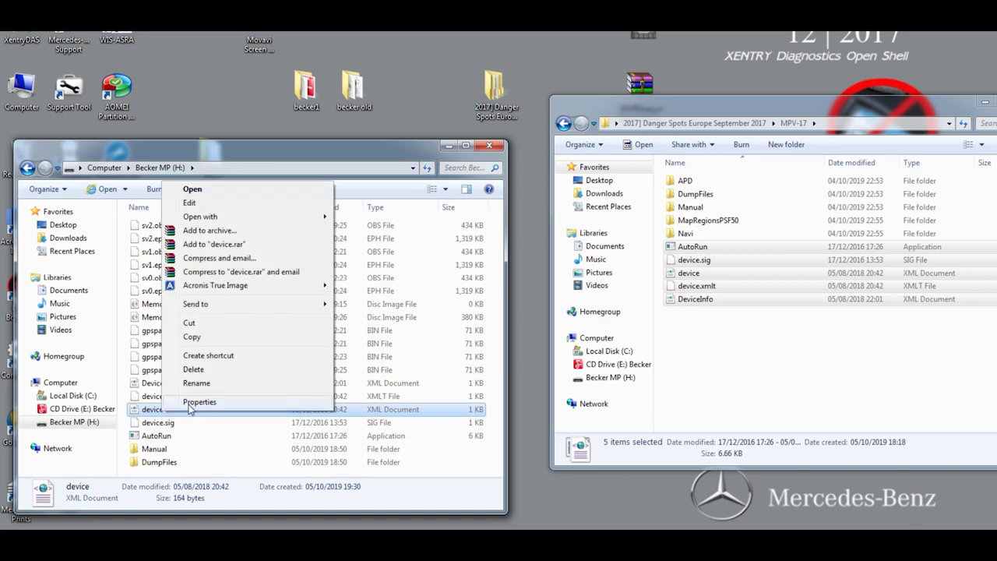
click(190, 403)
click(238, 451)
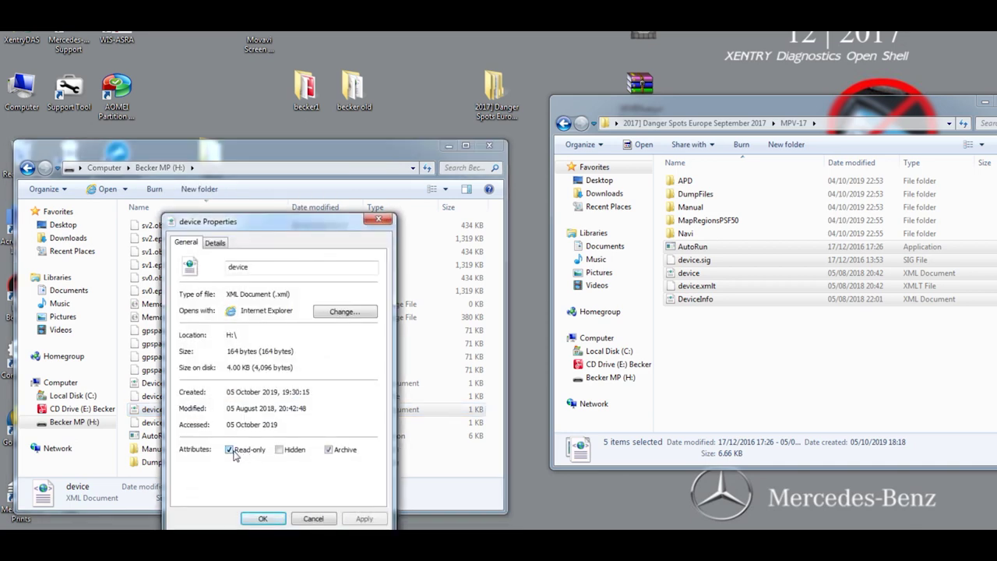
click(360, 519)
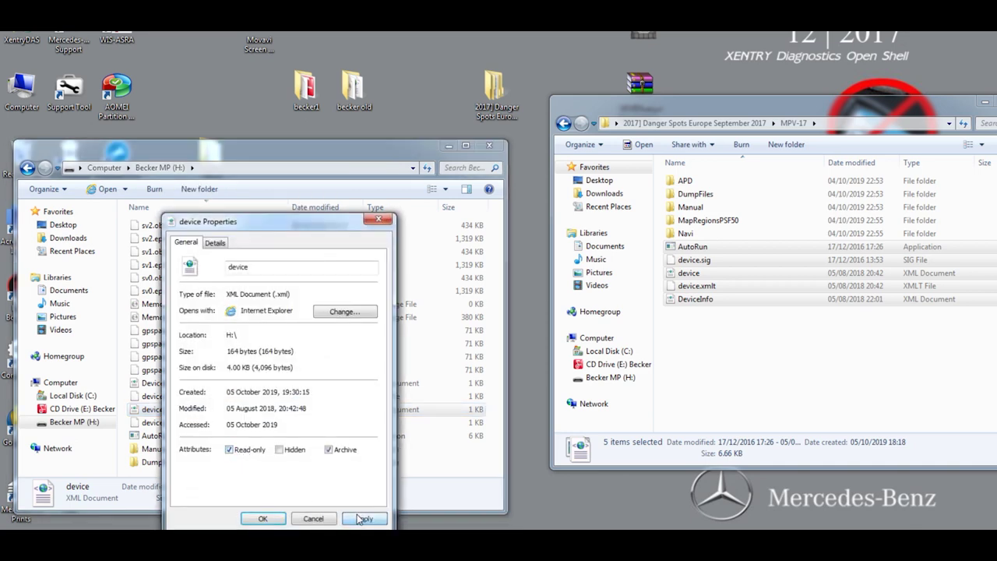
click(264, 519)
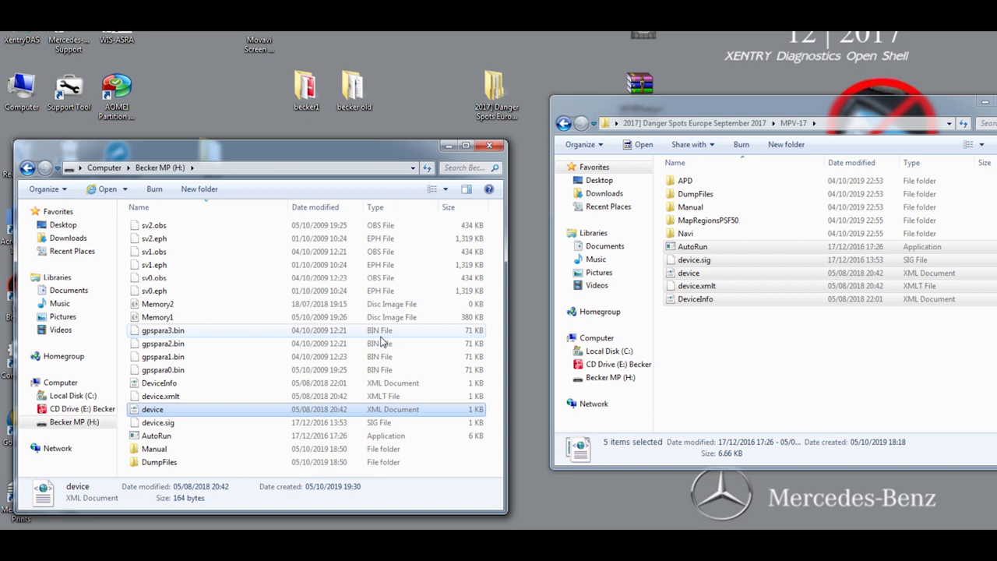
Close the Becker MP (H:) window, dismiss AutoPlay, and open Removable Disk (G:) beside the MPV-17 folder
click(488, 147)
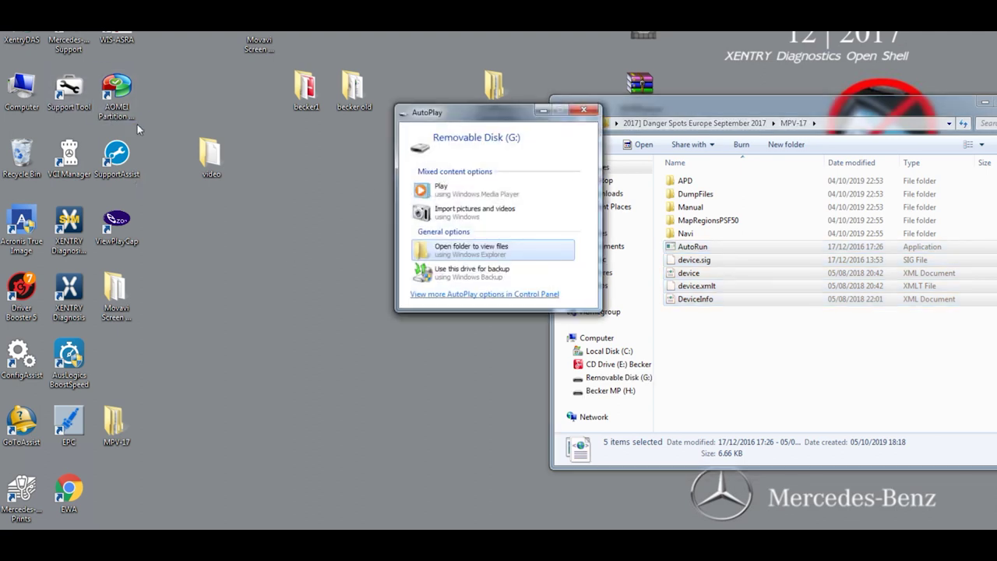
click(581, 111)
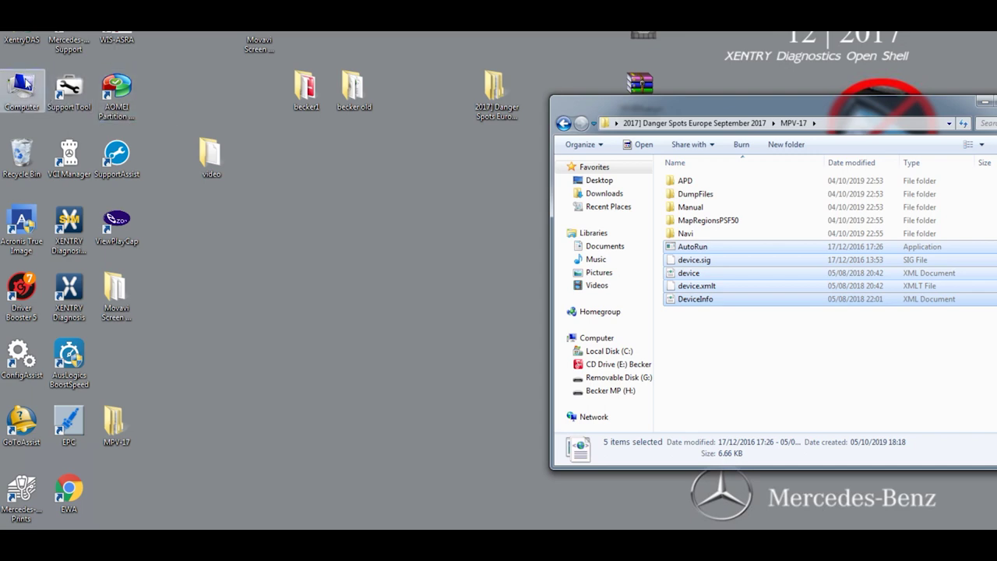
double_click(23, 86)
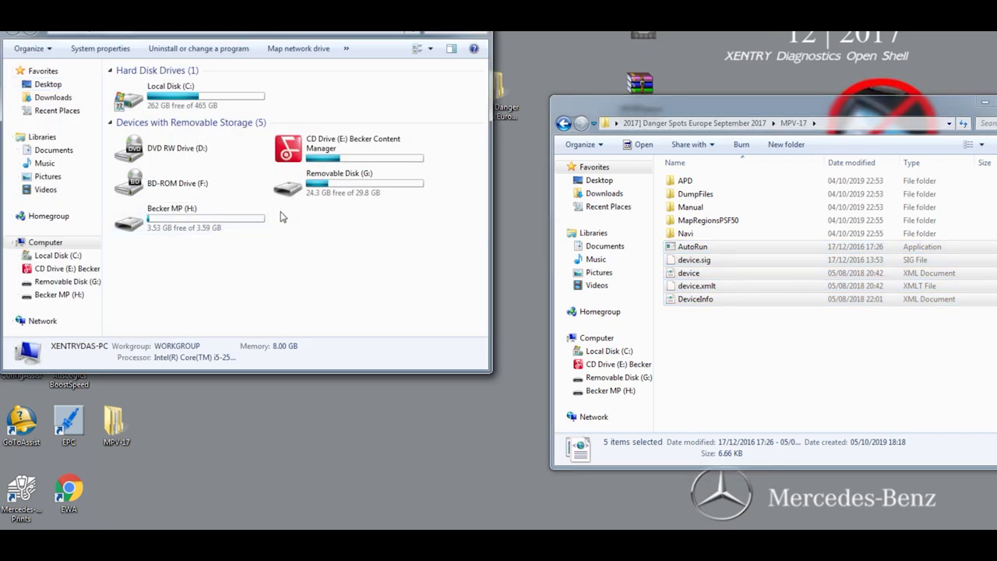
double_click(327, 190)
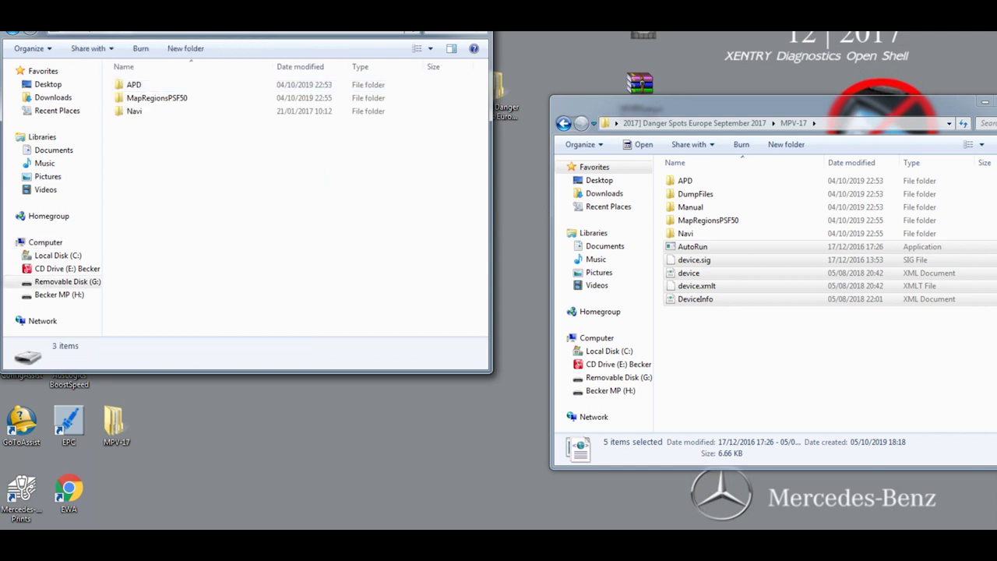
drag(296, 12, 451, 155)
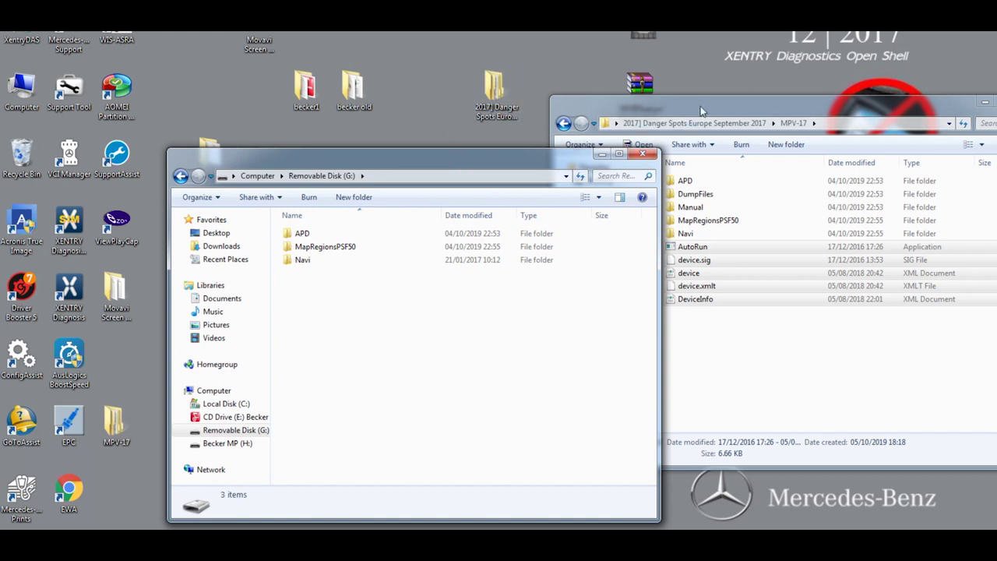
Try to copy the MapRegionsPSF50 folder from MPV-17 to Removable Disk (G:), declining to merge it with the existing folder
click(693, 246)
shift+click(695, 298)
drag(695, 299, 693, 217)
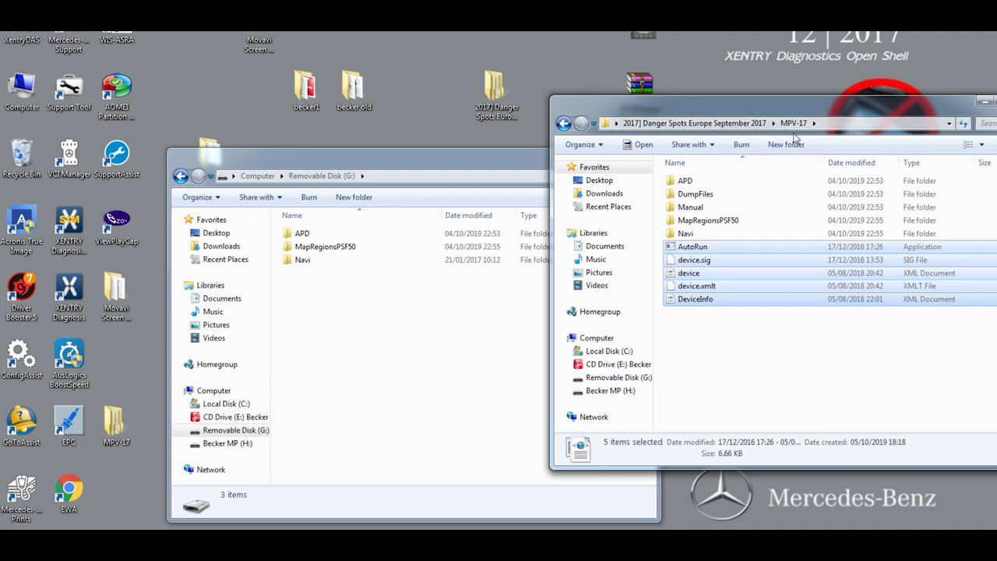
click(712, 222)
right_click(714, 223)
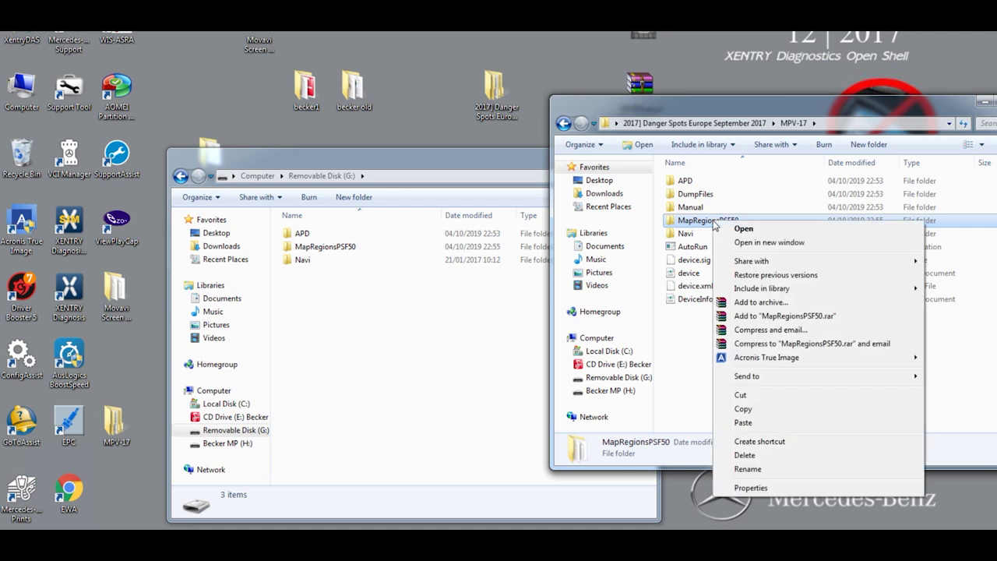
click(742, 409)
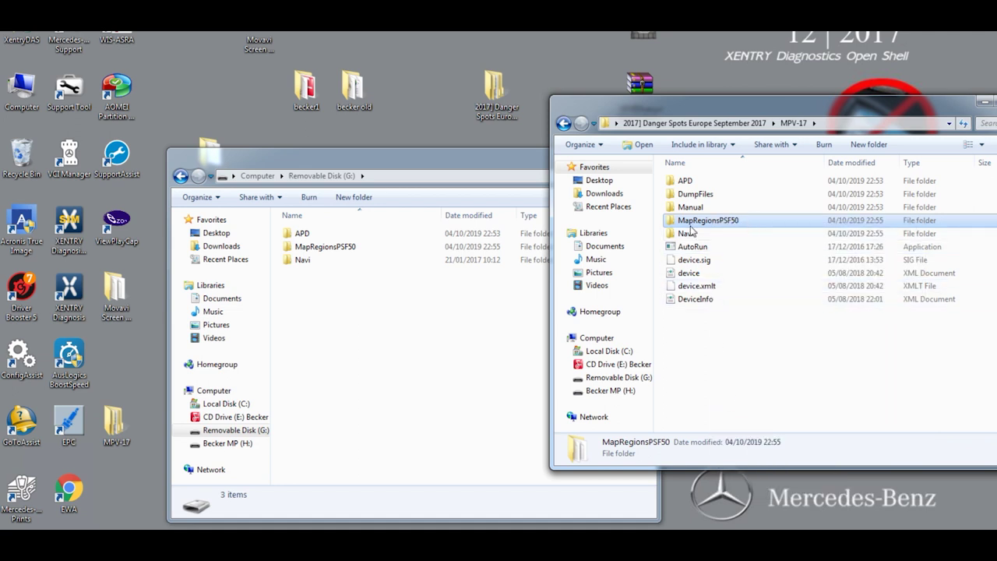
right_click(328, 315)
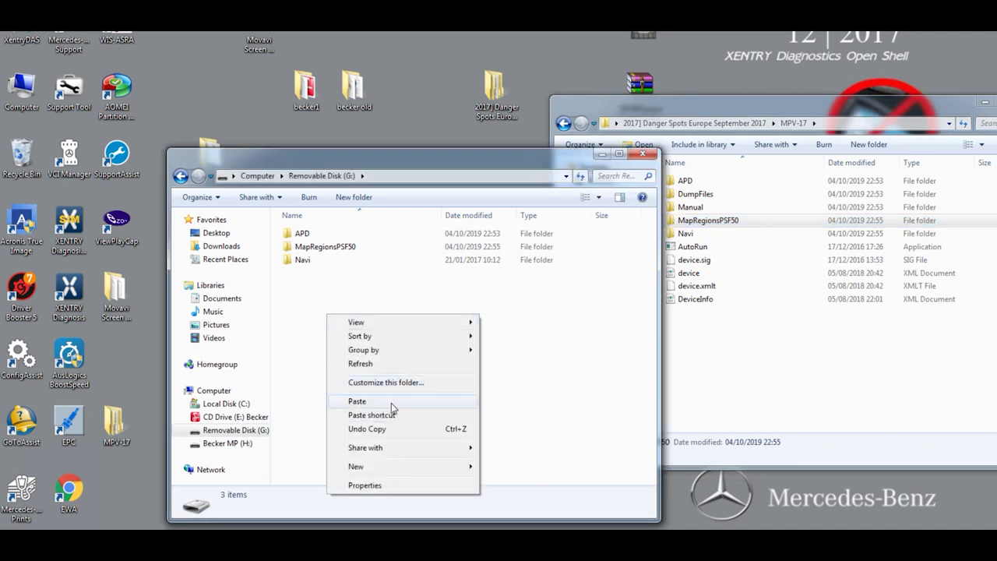
click(429, 402)
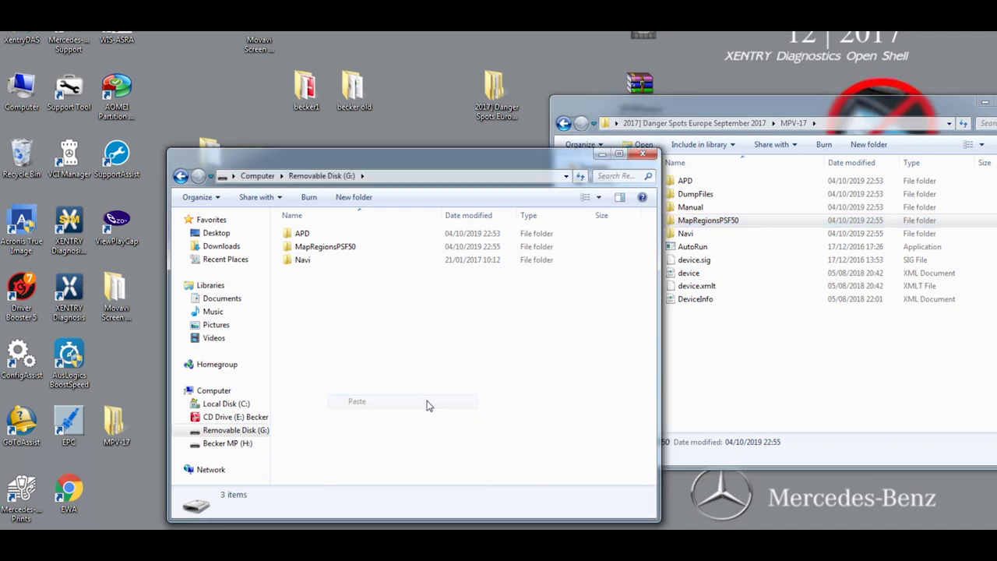
click(604, 400)
Try to copy the Navi folder from the old Becker backup to Removable Disk (G:), declining to merge it with the existing folder
double_click(354, 87)
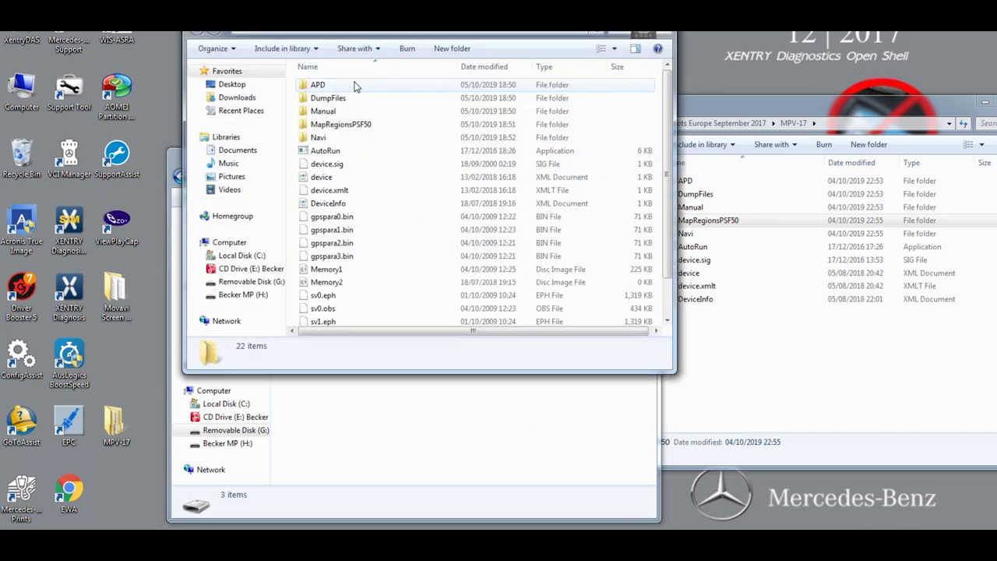
click(323, 138)
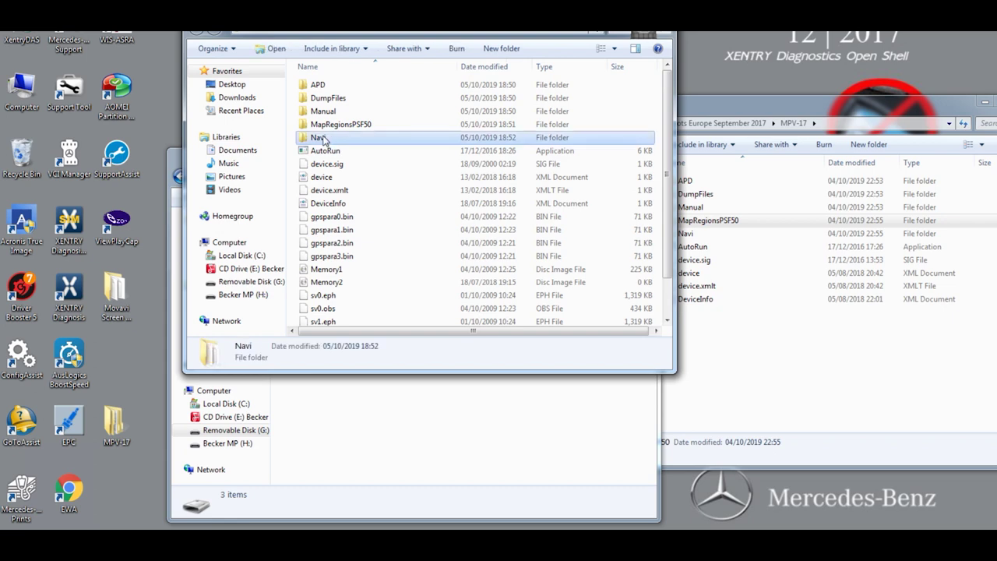
right_click(323, 138)
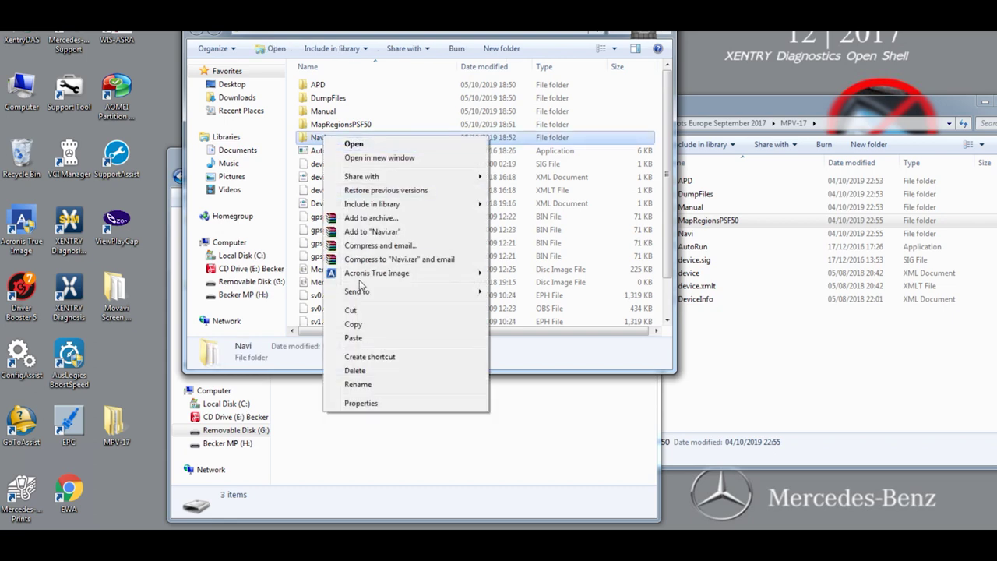
click(354, 324)
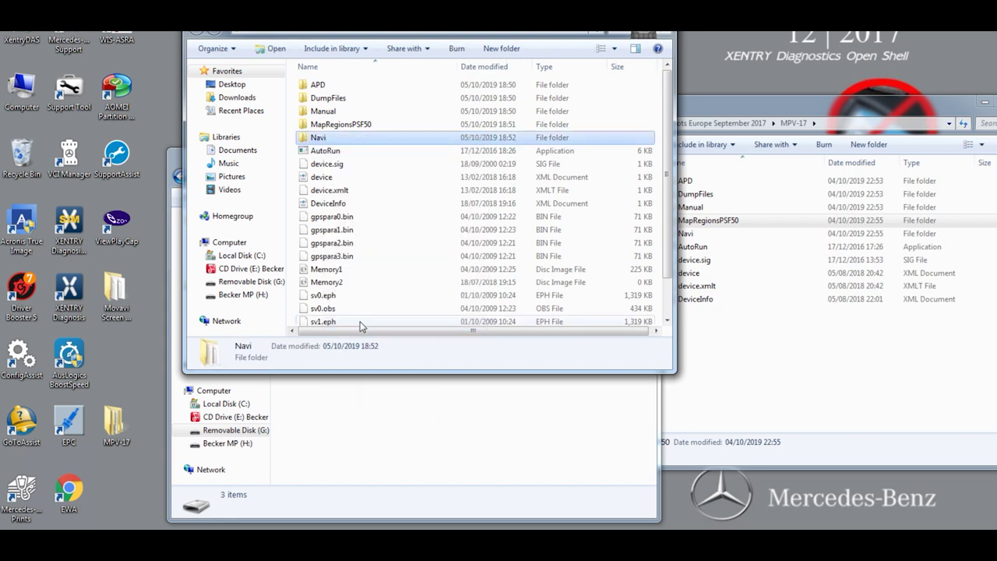
click(361, 406)
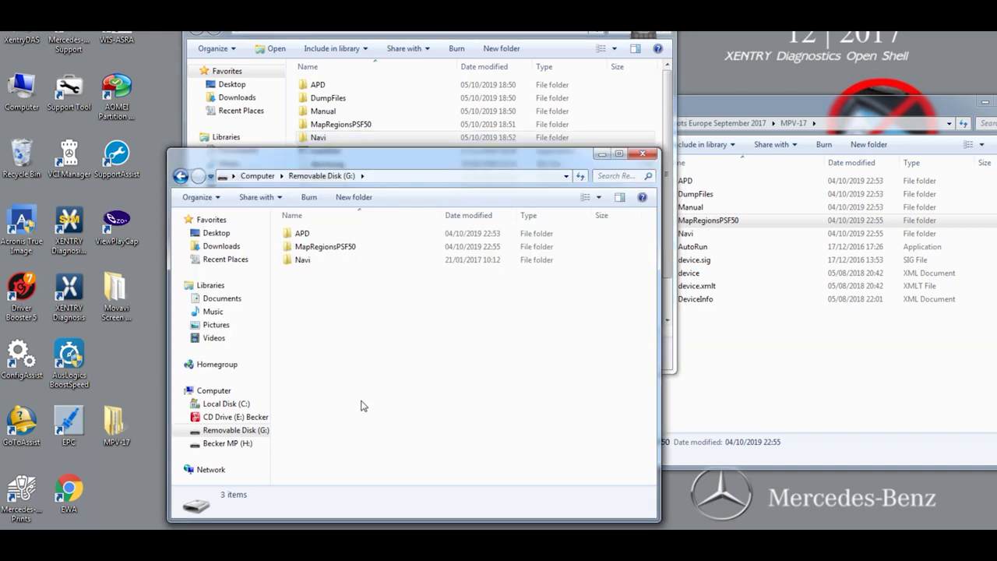
right_click(333, 301)
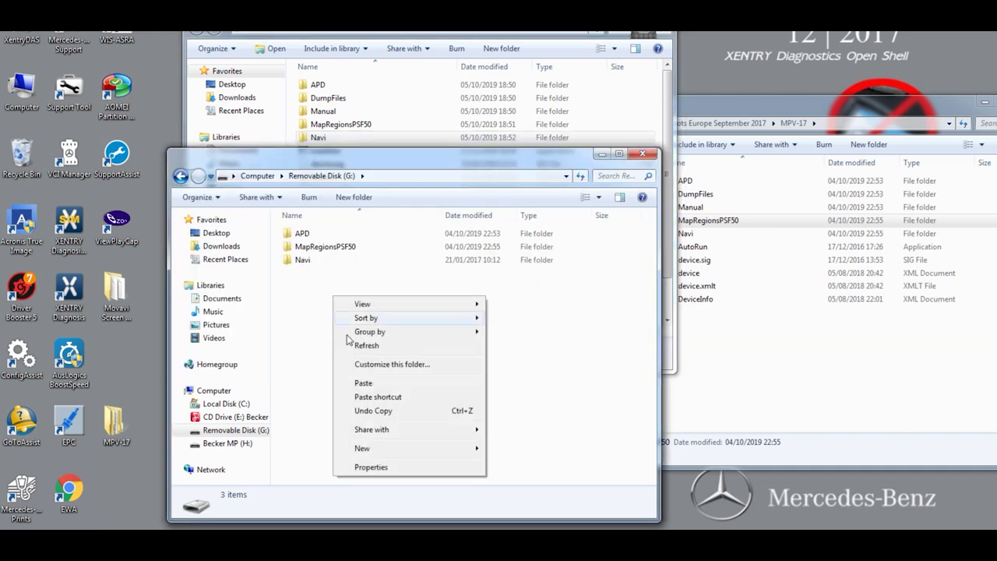
click(364, 382)
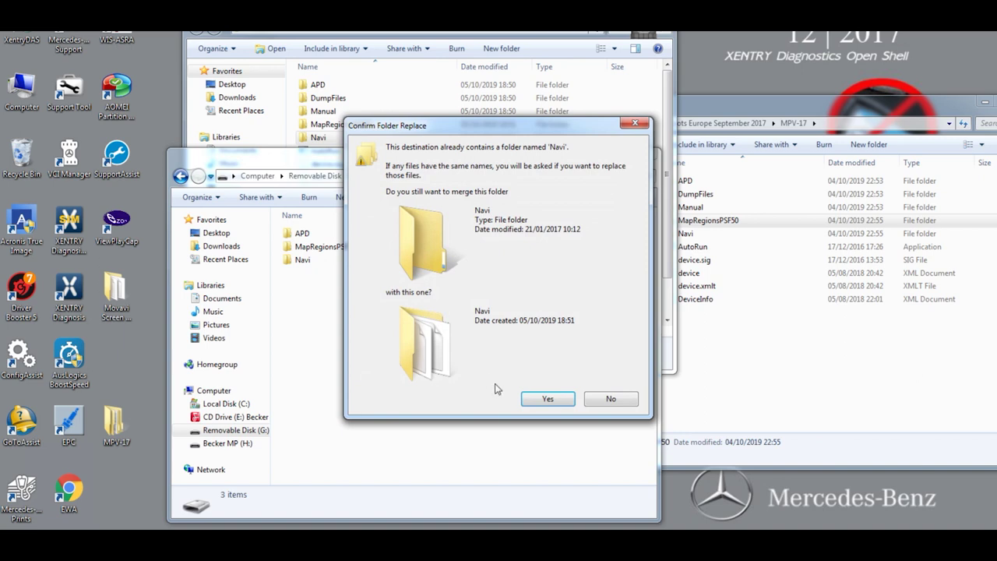
click(597, 399)
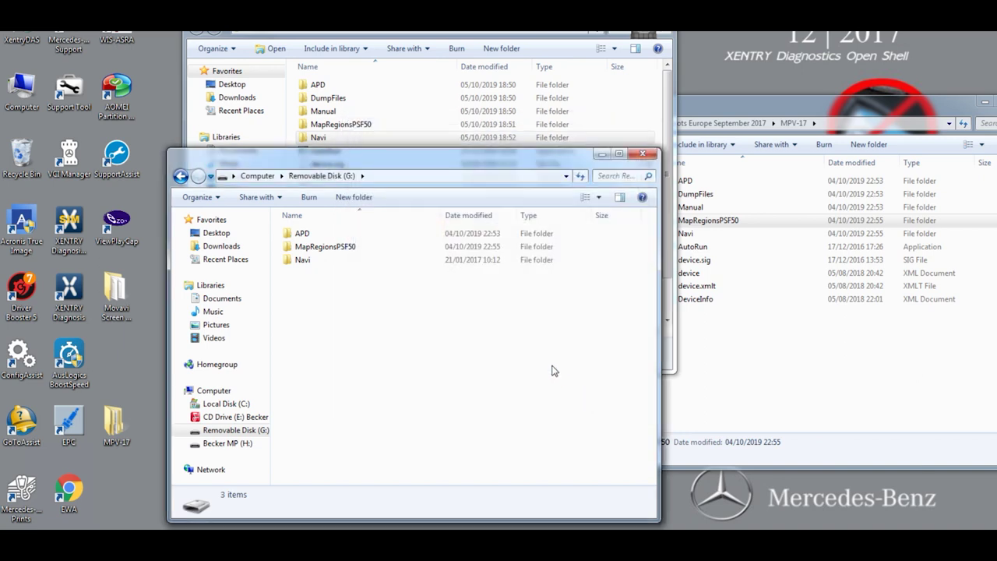
Try to copy the APD folder from MPV-17 to Removable Disk (G:), declining to merge it with the existing folder
click(728, 109)
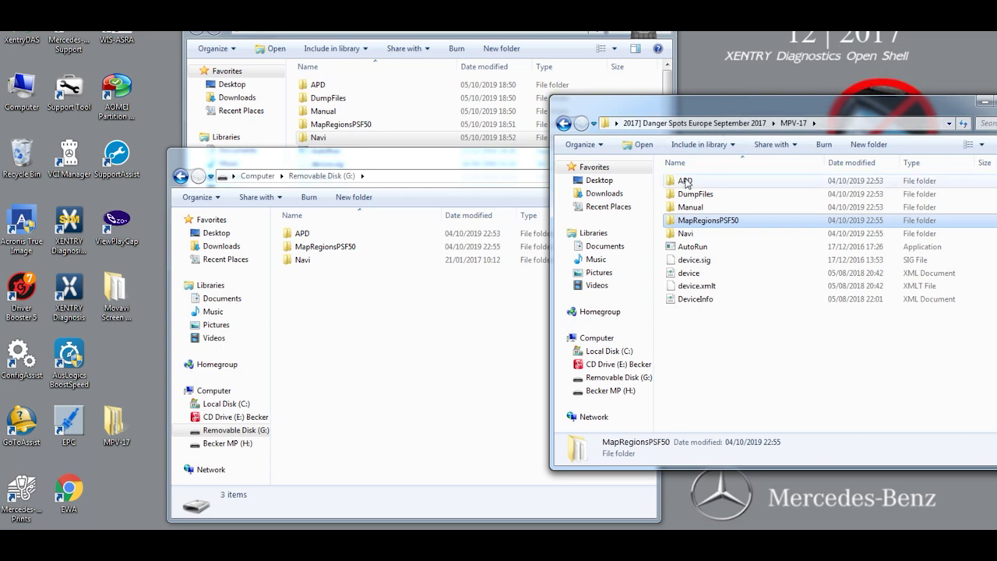
right_click(686, 183)
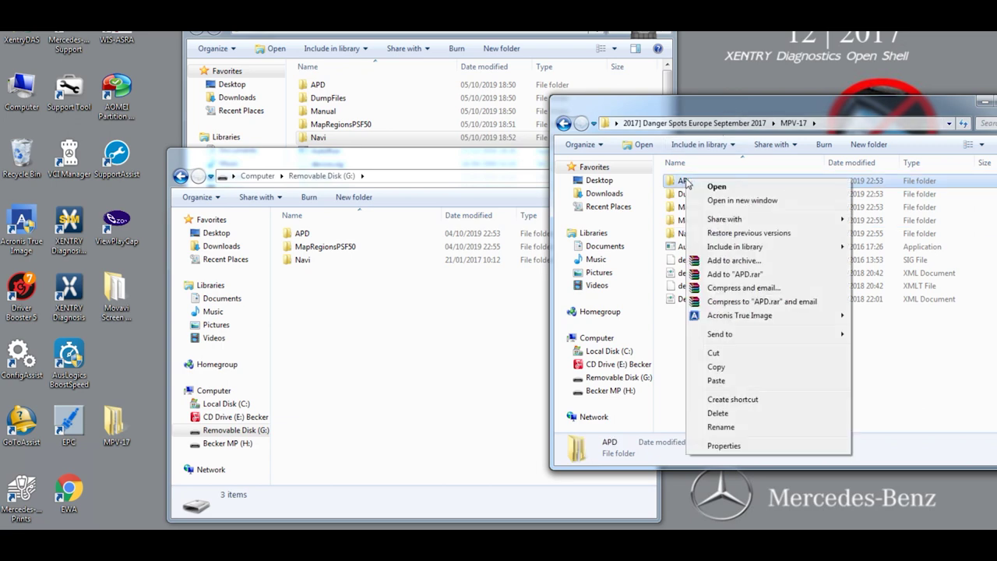
click(717, 367)
right_click(361, 314)
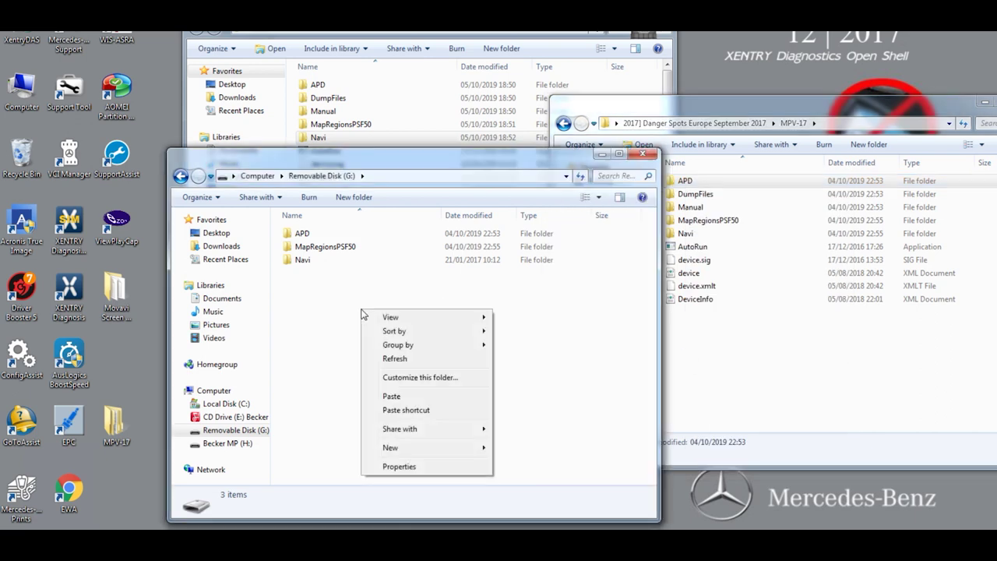
click(391, 397)
click(605, 399)
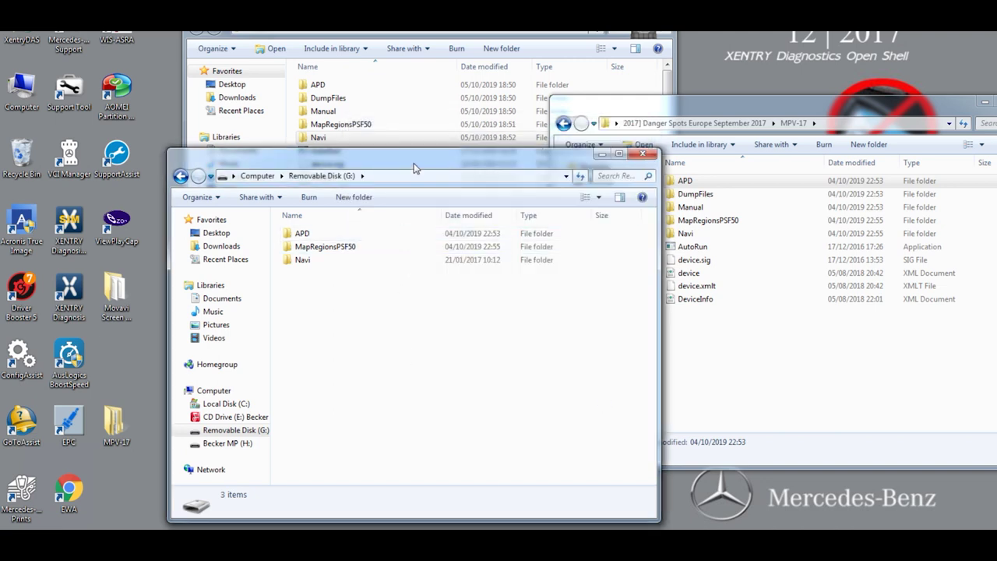
Permanently delete navcore.apd from the APD\Software folder on Removable Disk (G:)
drag(409, 158, 533, 219)
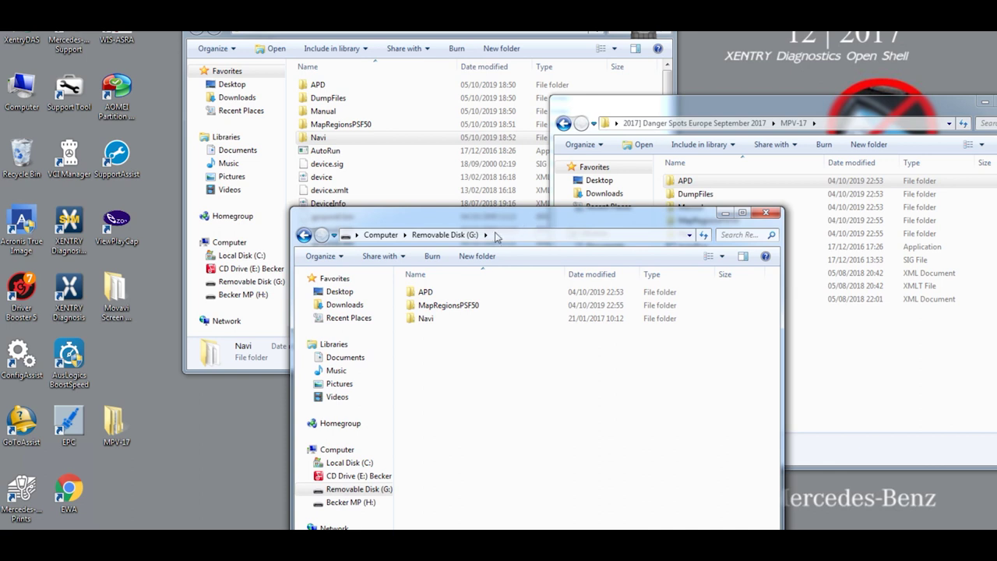
double_click(433, 291)
double_click(437, 333)
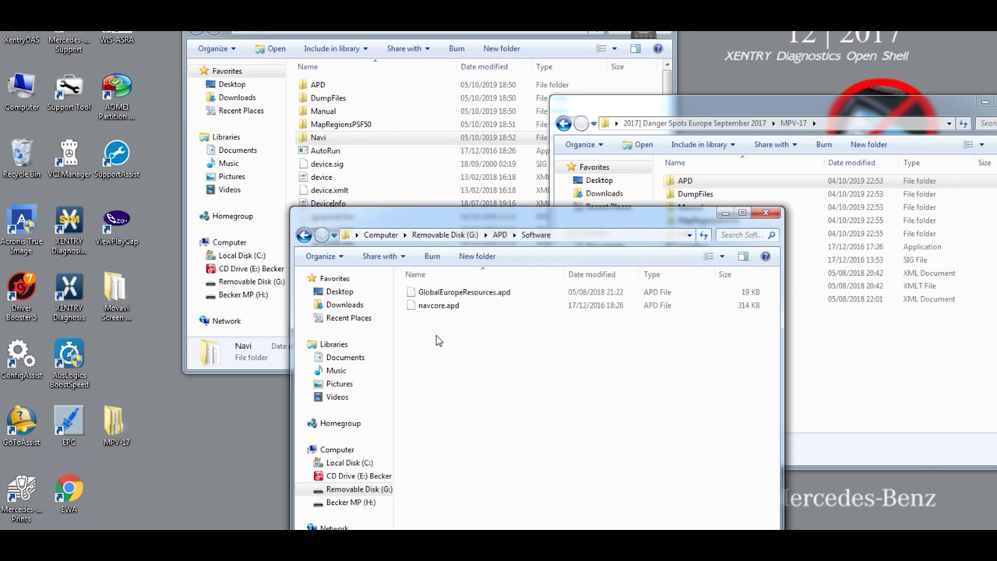
click(441, 307)
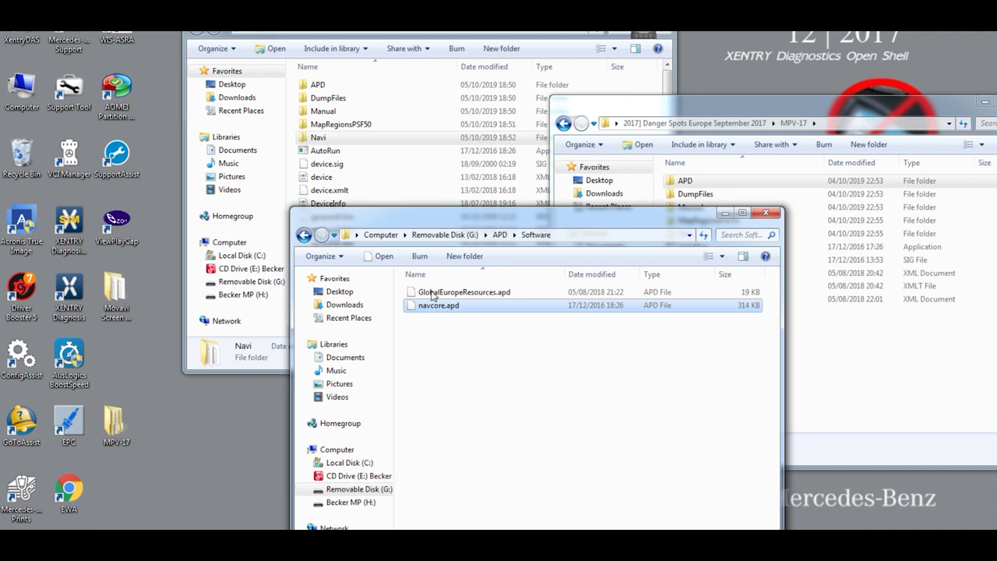
right_click(437, 309)
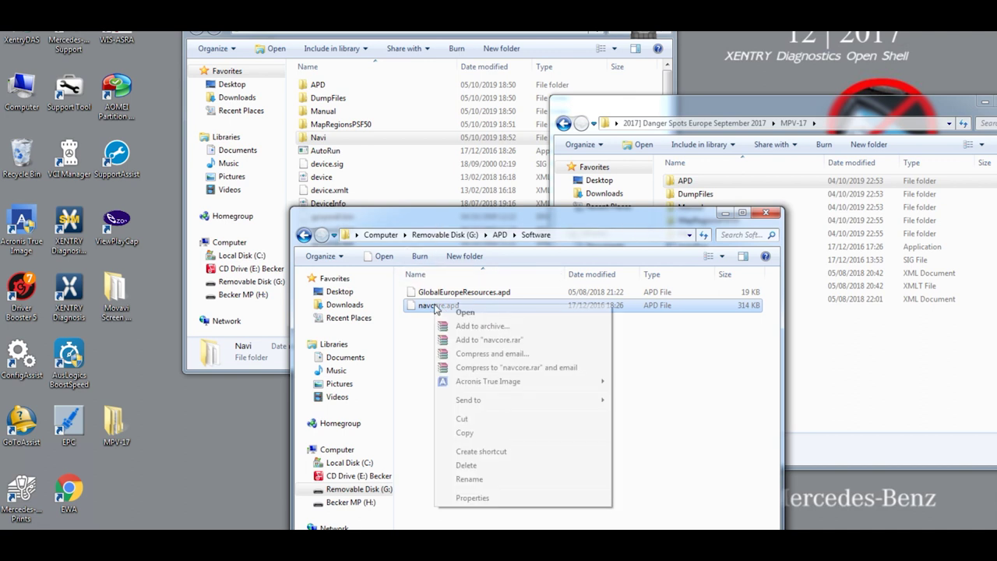
click(465, 466)
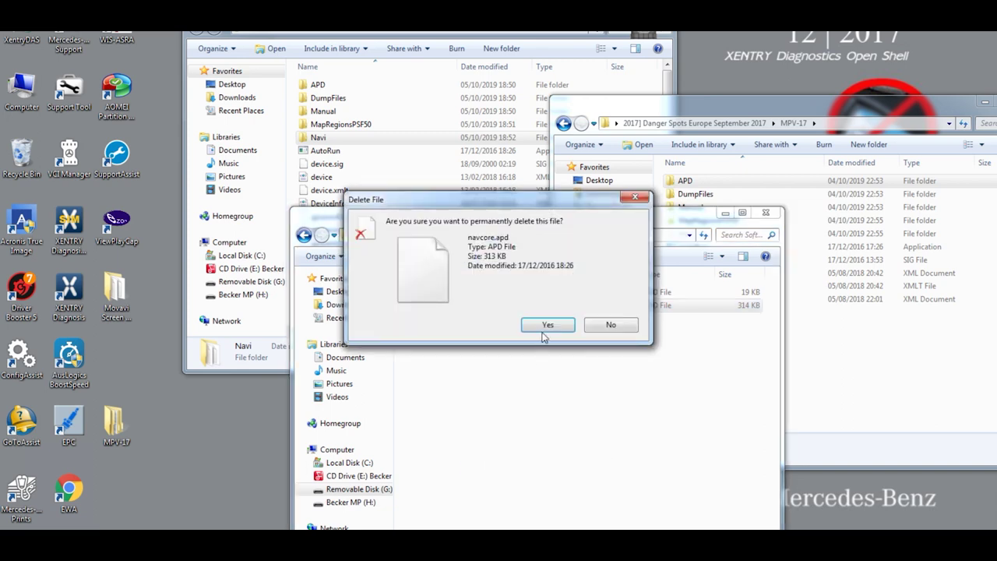
click(548, 326)
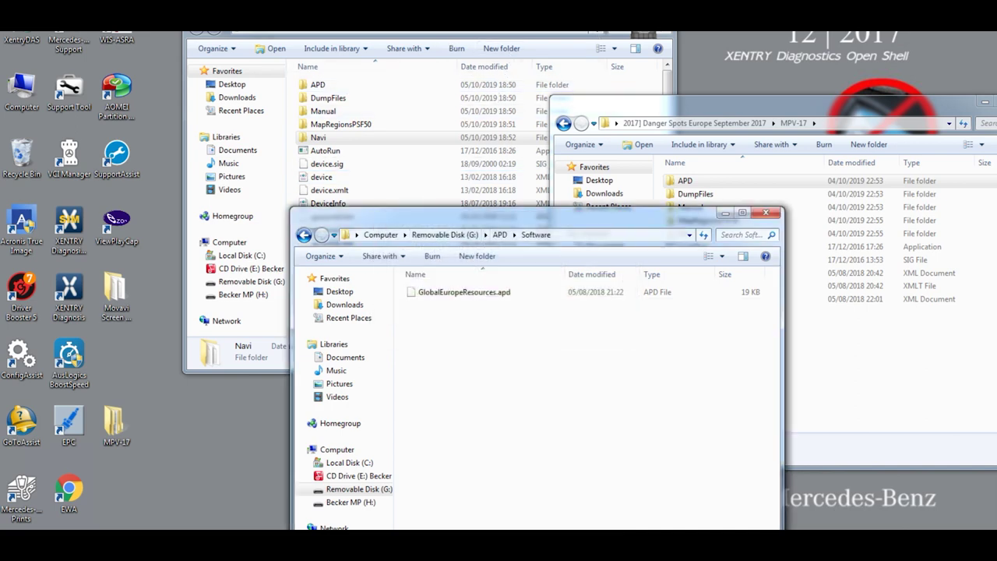
Copy navcore.apd from the becker old backup's APD\Software folder into APD\Software on Removable Disk (G:)
drag(391, 14, 340, 69)
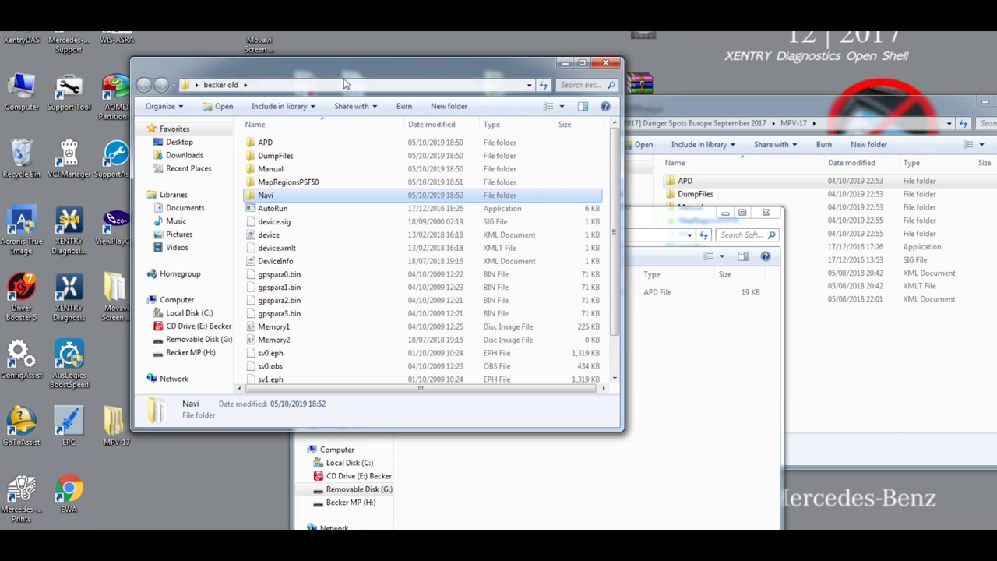
double_click(284, 147)
double_click(280, 182)
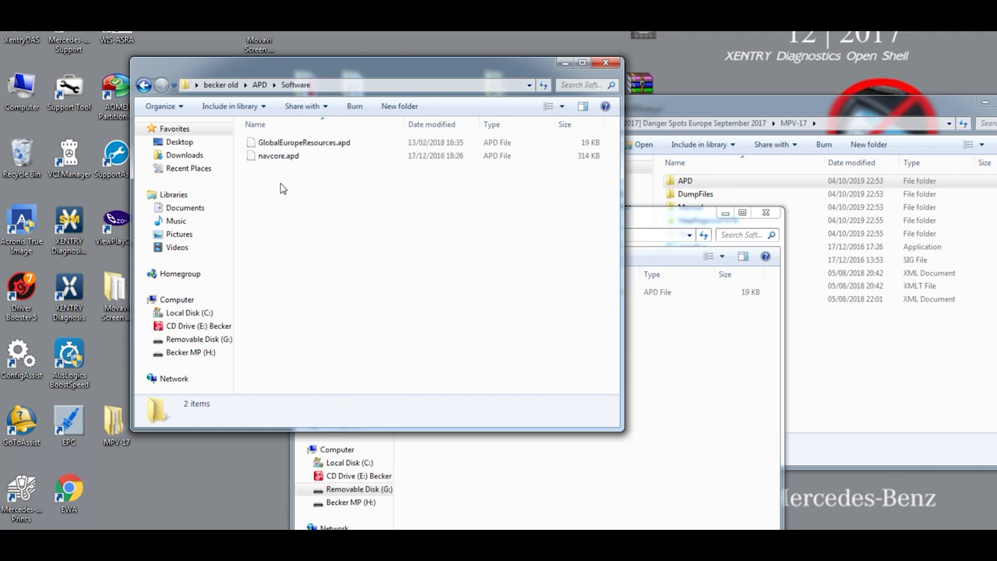
click(285, 157)
right_click(285, 158)
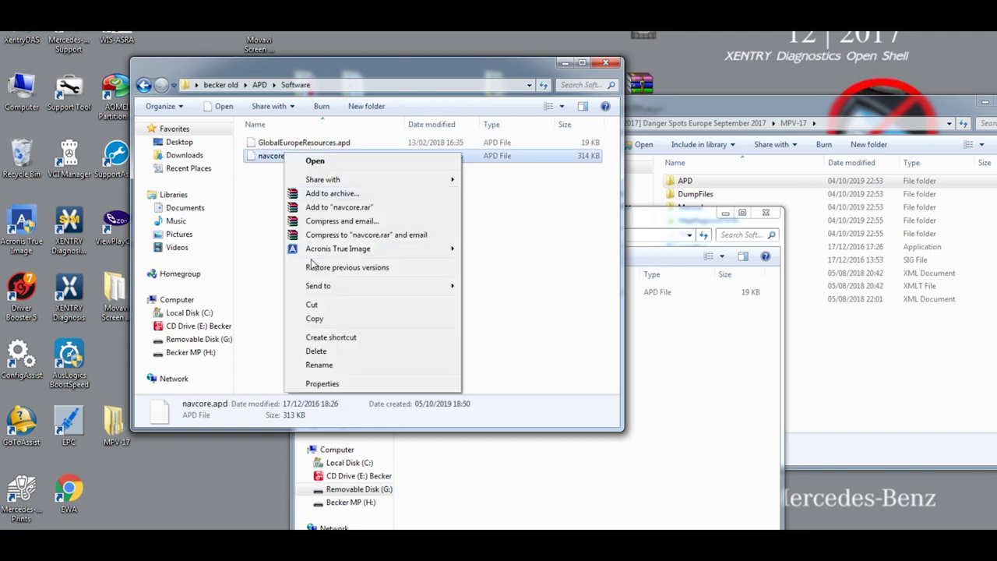
click(314, 319)
click(496, 457)
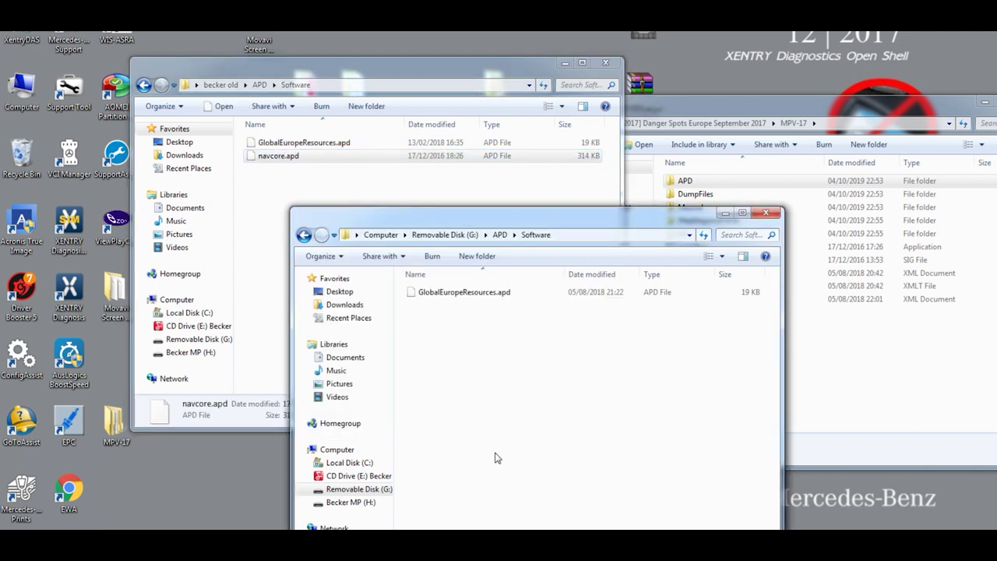
right_click(458, 338)
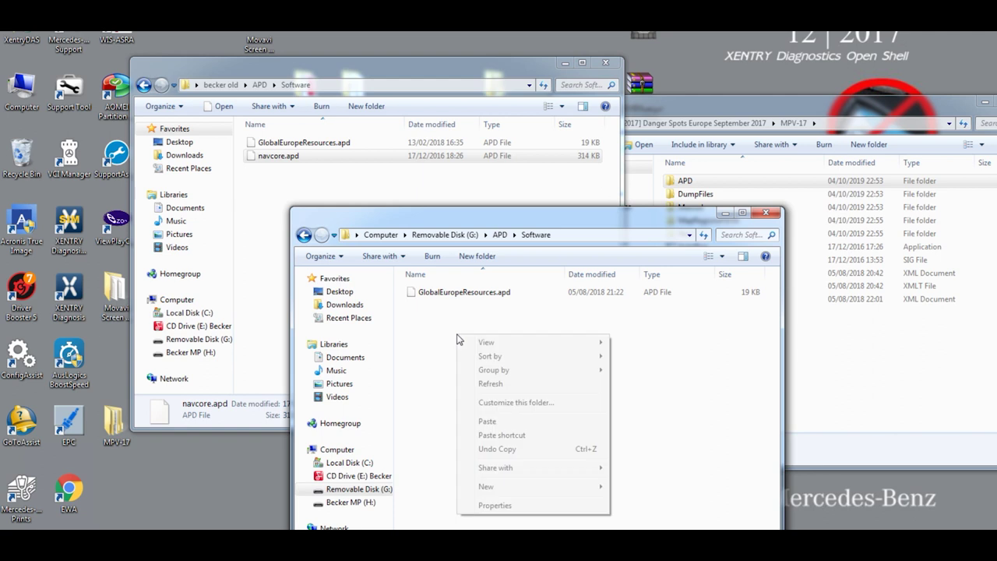
click(486, 422)
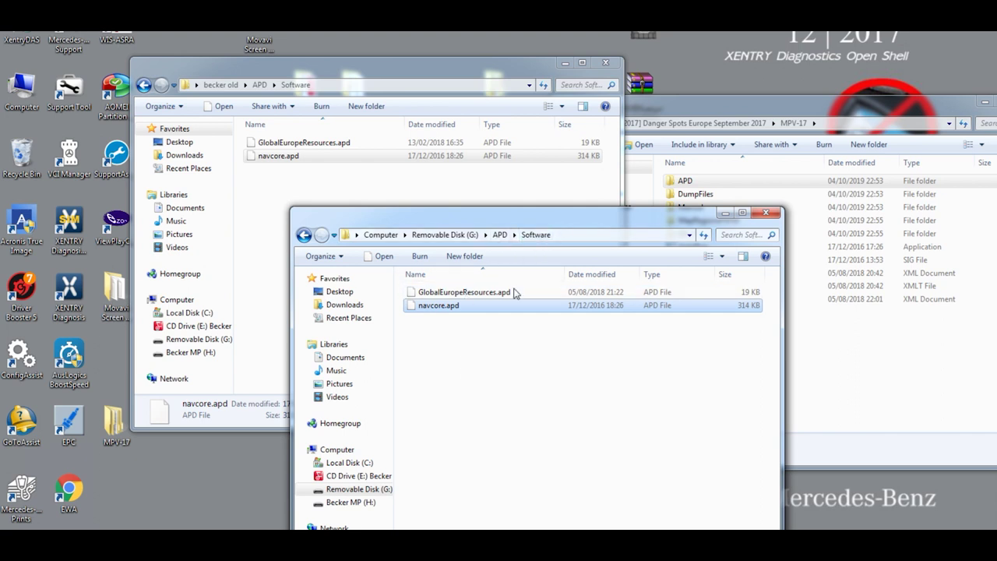
Open the Navi folder on Removable Disk (G:) and place its window beside the MPV-17 window
click(304, 236)
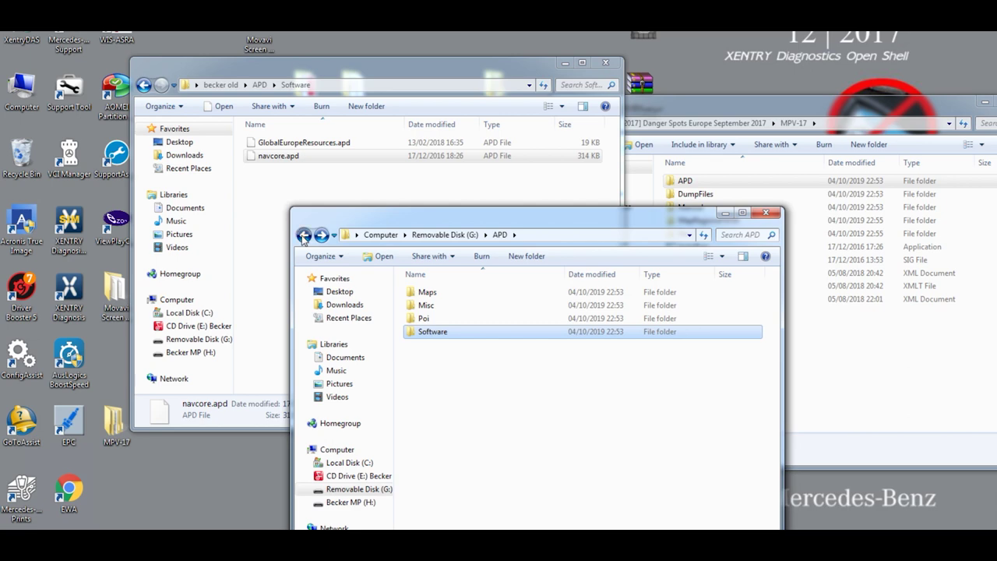
click(303, 235)
double_click(422, 319)
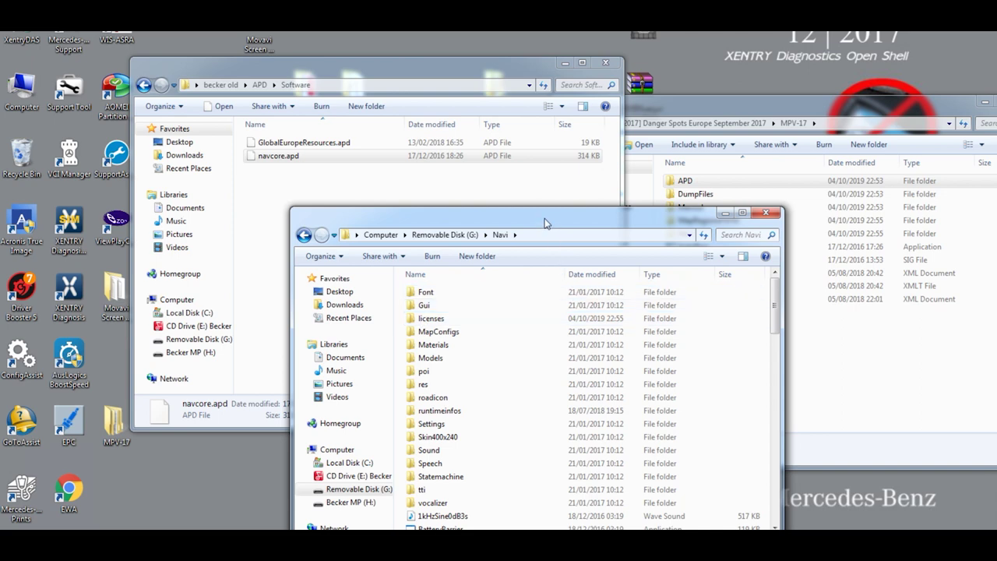
drag(528, 214, 378, 131)
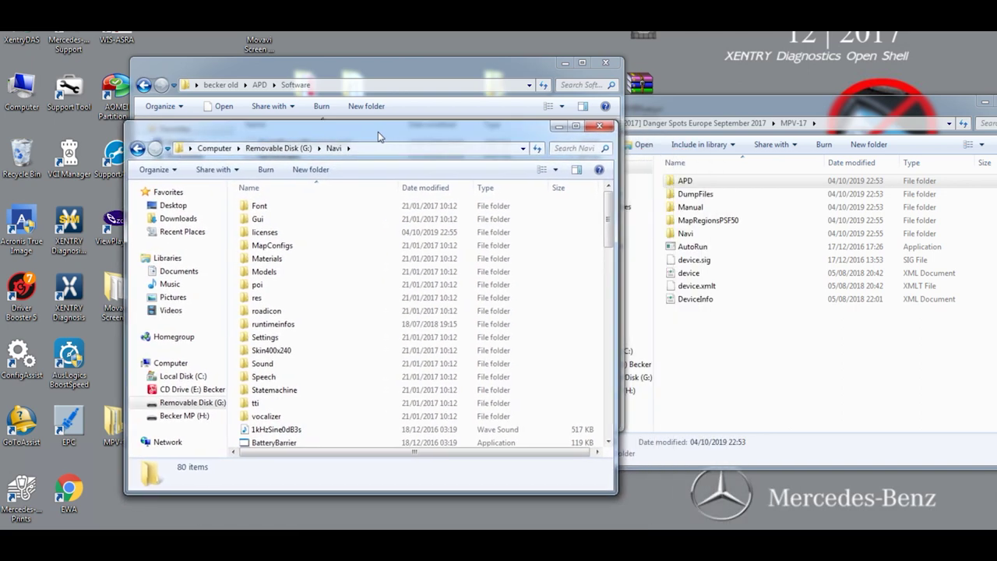
Copy all the files in MPV-17's Navi\licenses folder to the clipboard
click(700, 350)
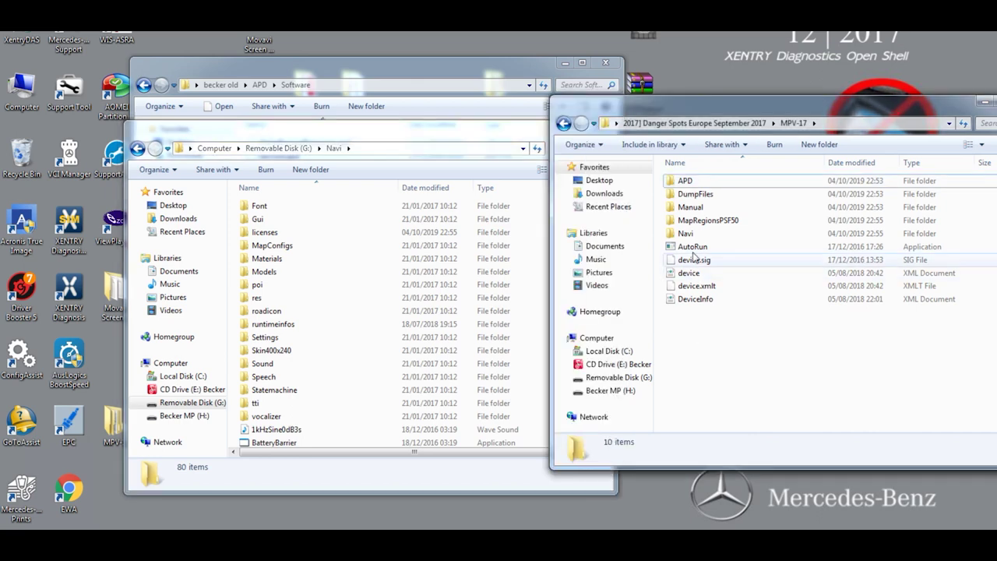
double_click(686, 233)
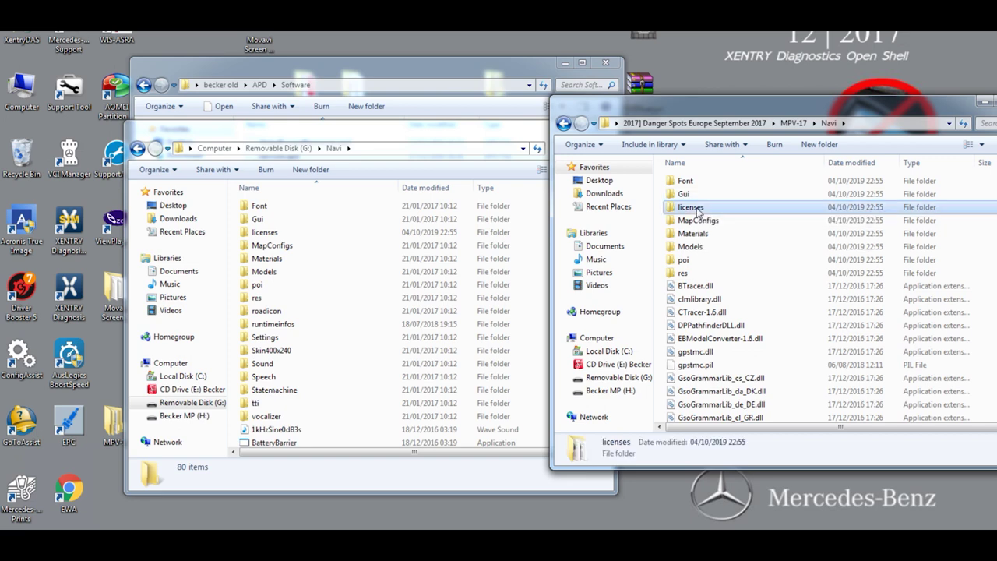
double_click(696, 207)
drag(675, 187, 712, 285)
right_click(713, 274)
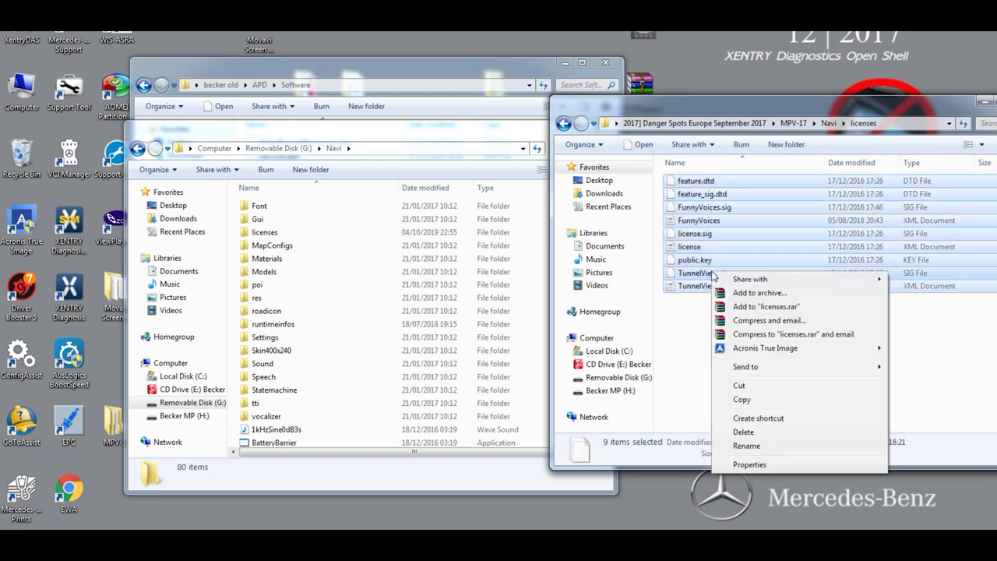
click(743, 400)
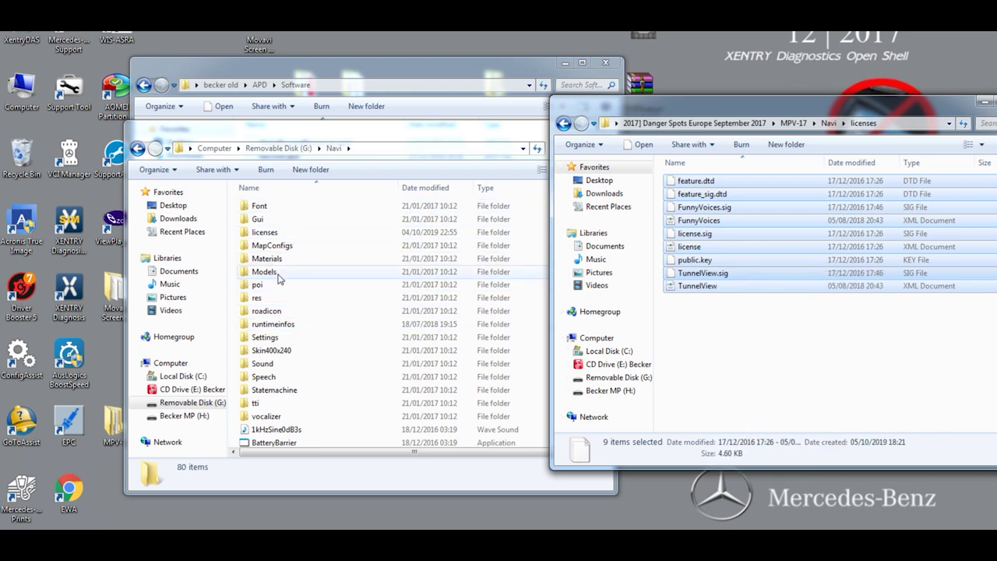
Paste the copied files into Navi\licenses on Removable Disk (G:), replacing the existing files for all conflicts
double_click(265, 233)
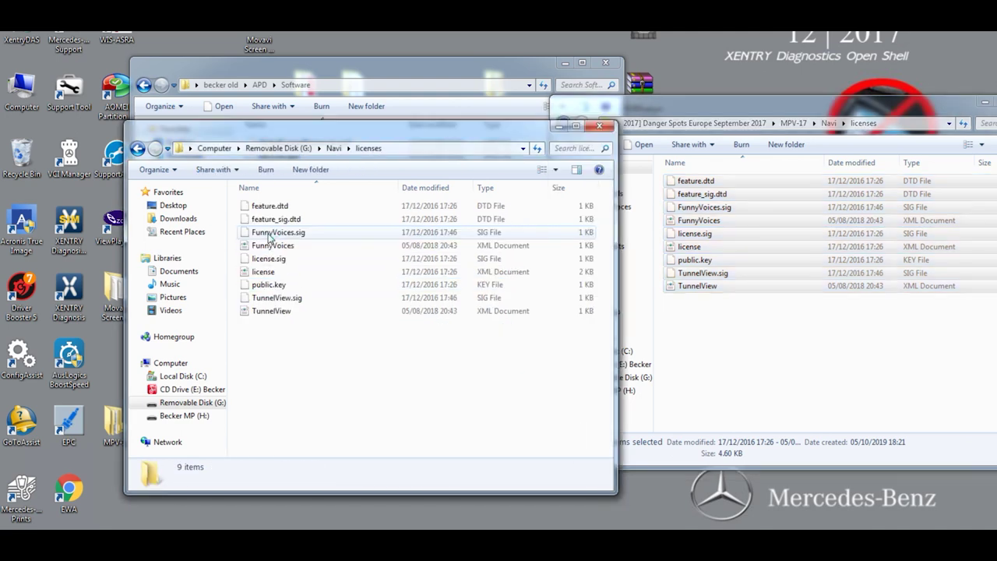
right_click(295, 364)
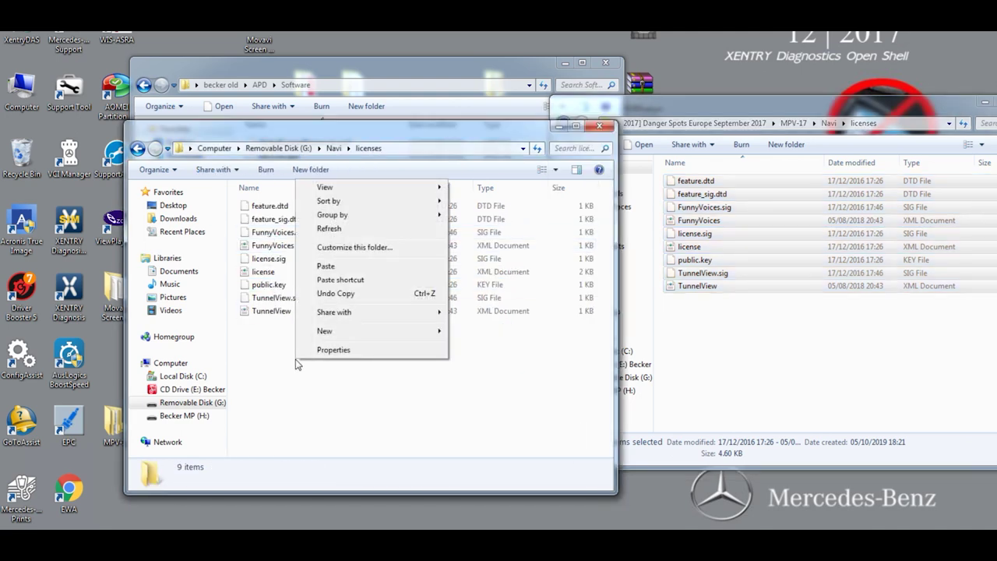
click(329, 266)
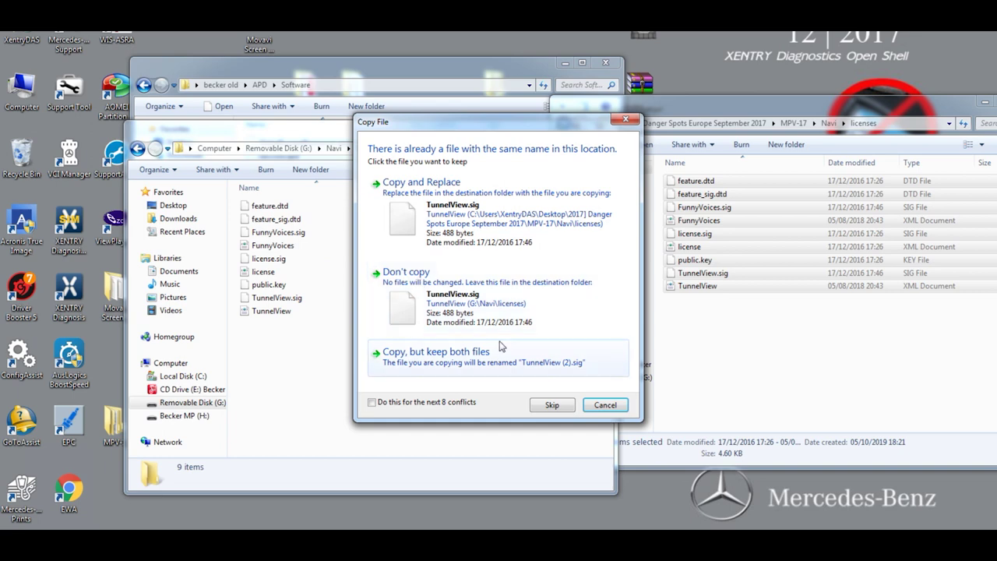
click(489, 242)
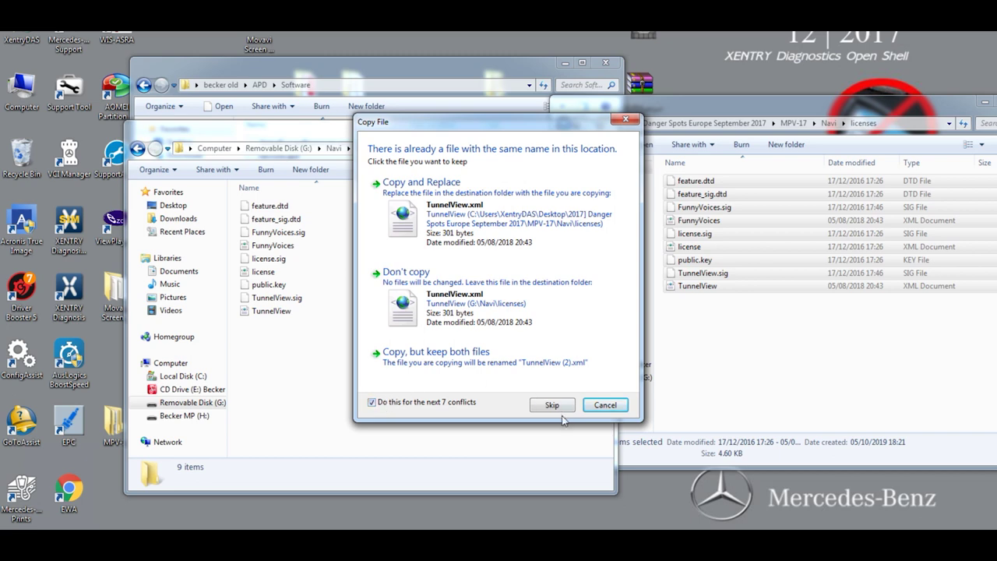
click(517, 246)
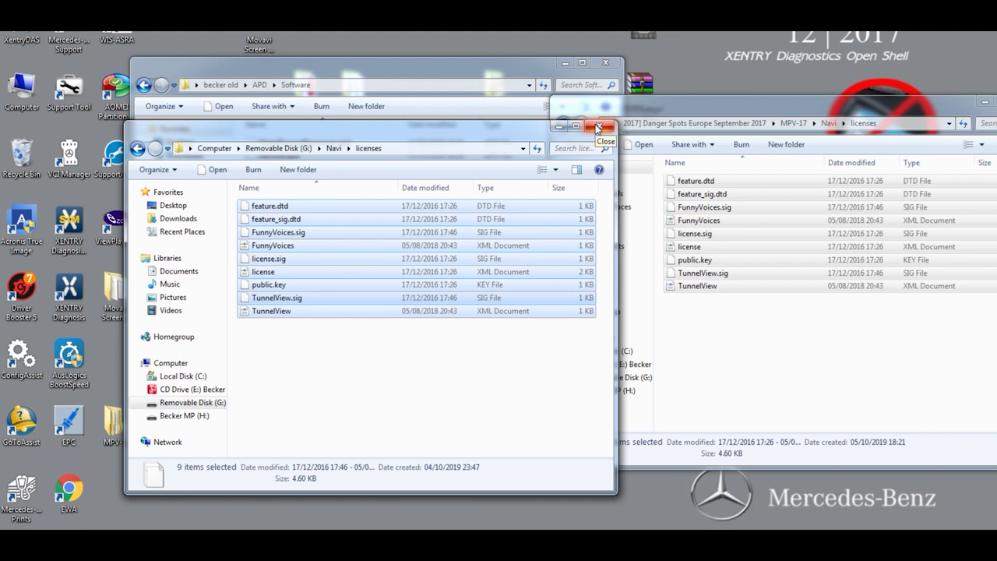
Close the Removable Disk (G:), MPV-17 and becker old folder windows
click(598, 127)
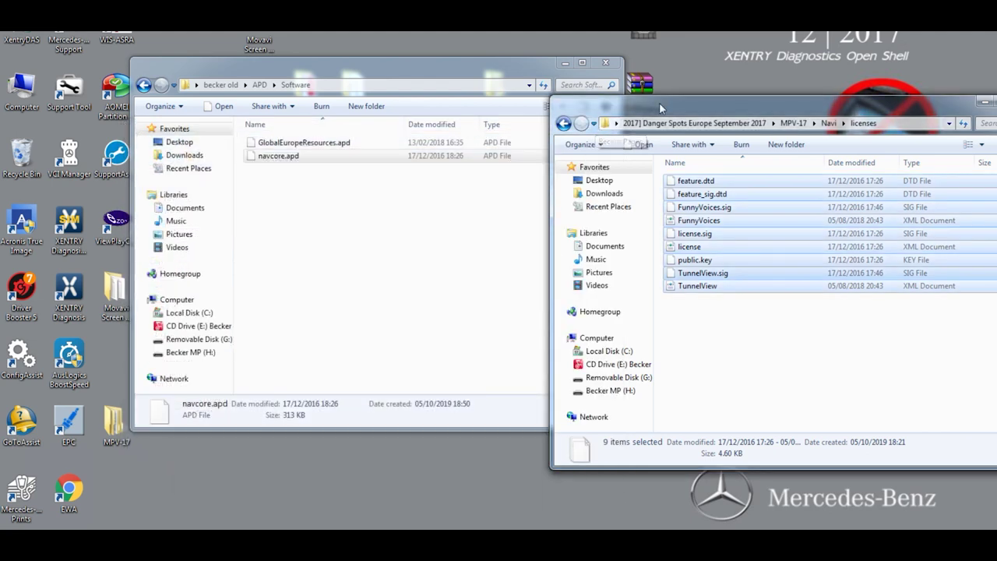
drag(648, 99, 460, 106)
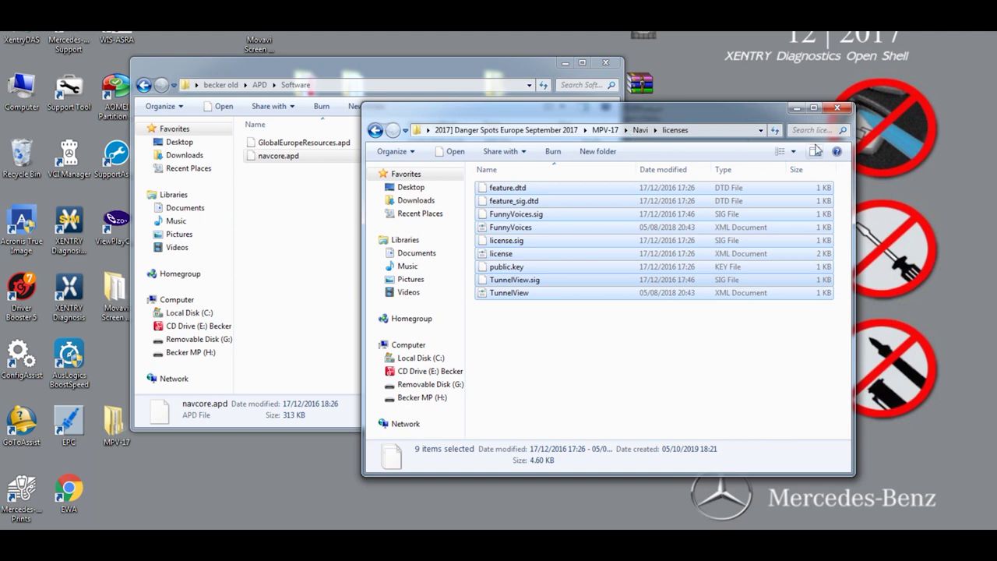
click(835, 112)
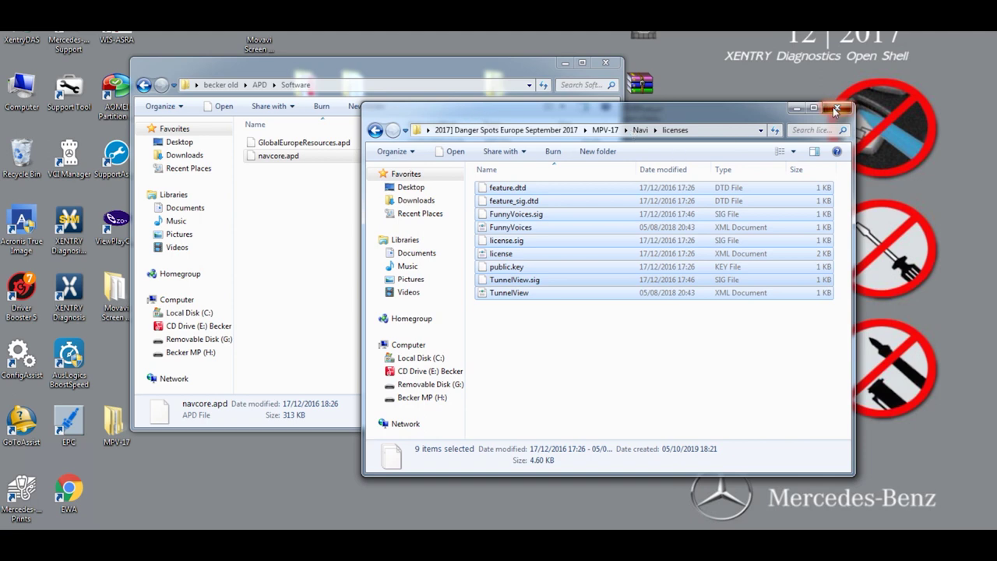
click(835, 111)
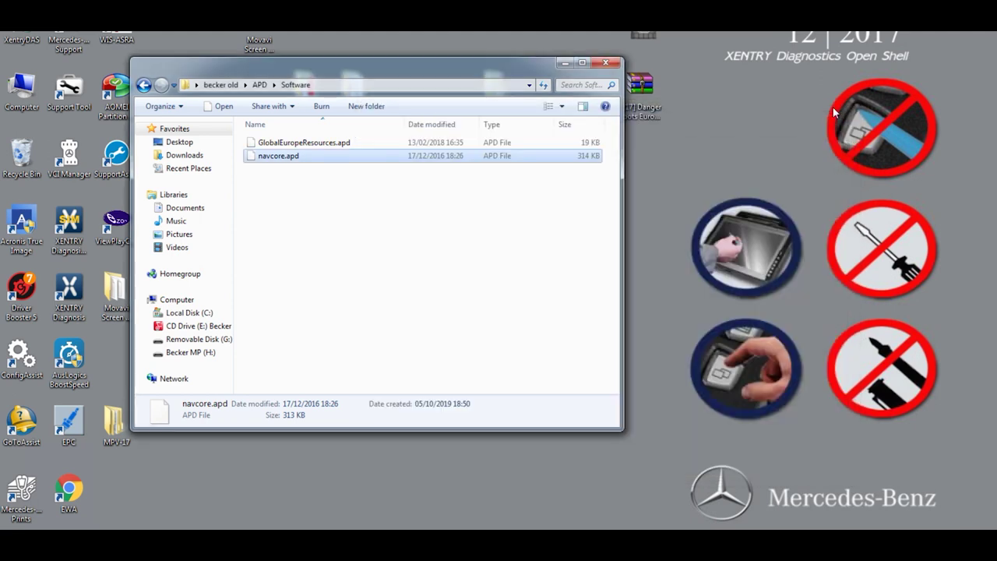
click(607, 63)
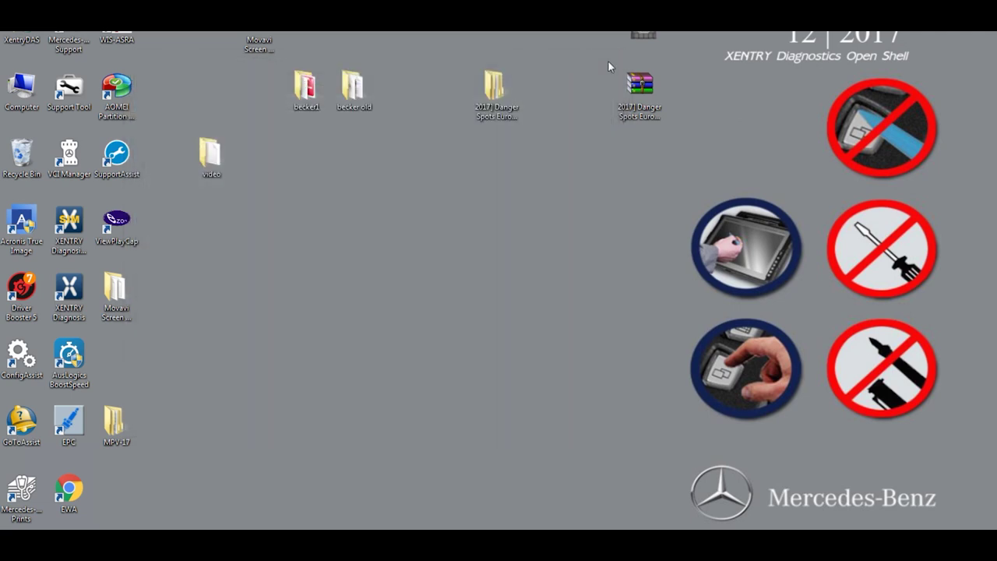